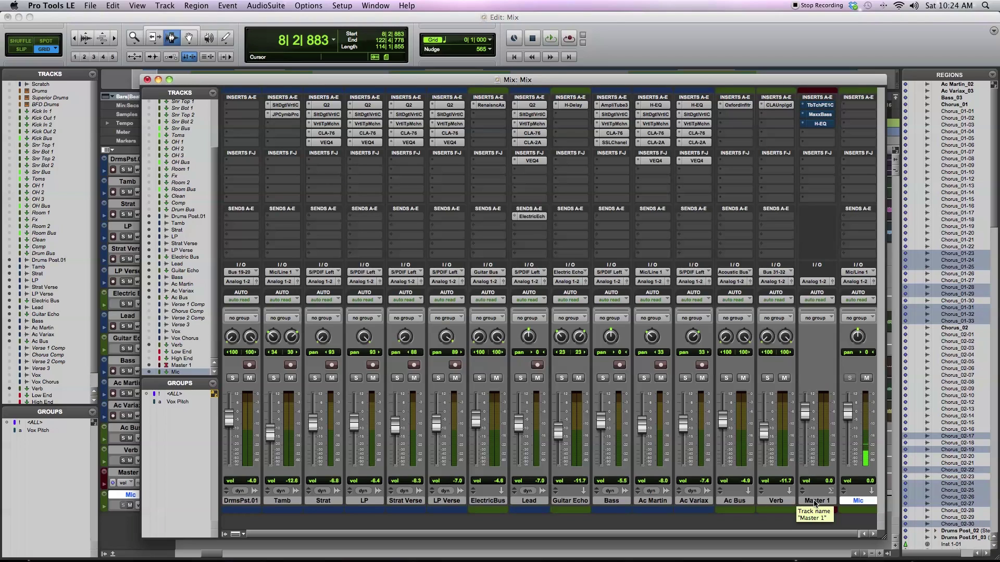
# Audition the mix from the current selection with the Master 1 inserts bypassed, and stop playback
pyautogui.press('space')
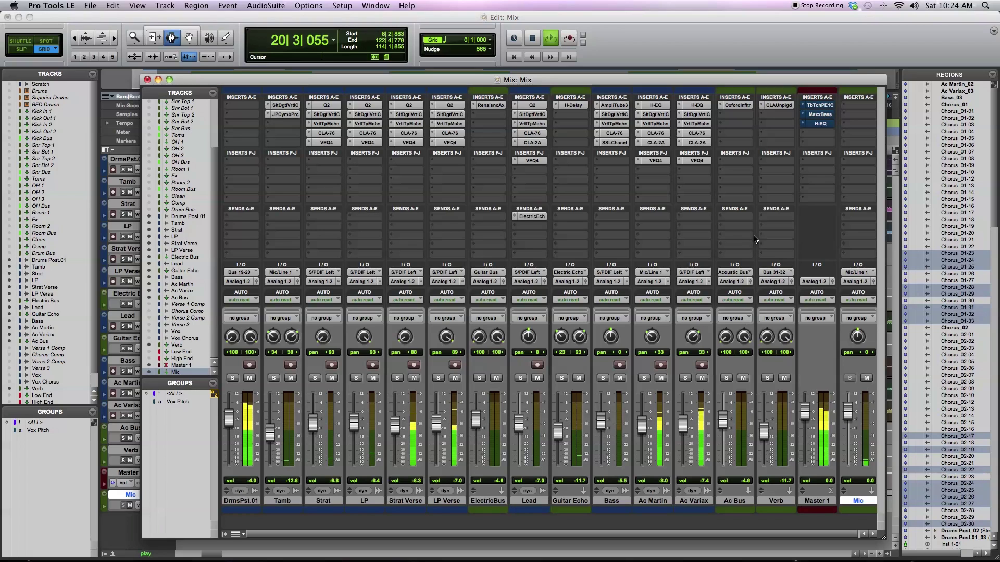
pyautogui.press('space')
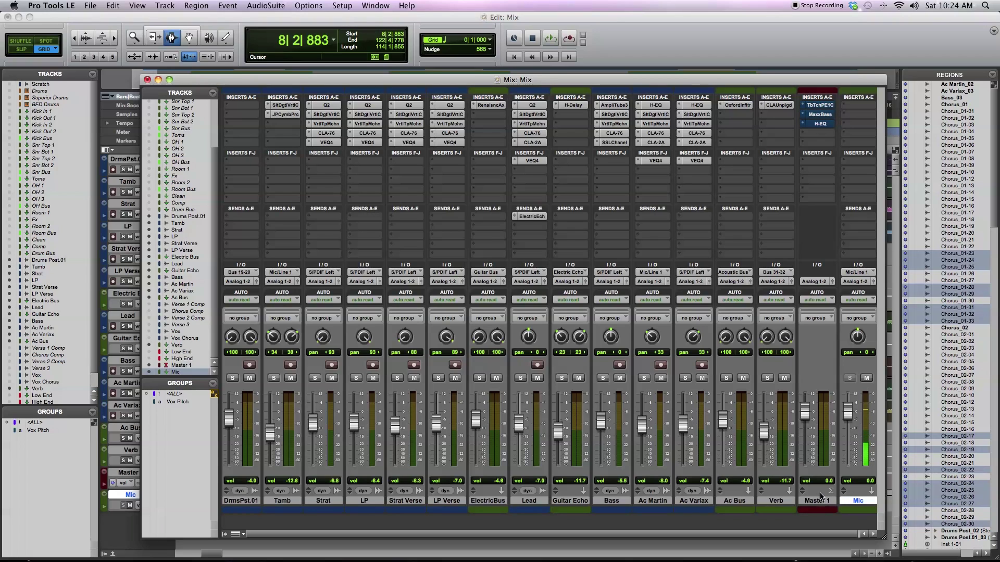
# Open the Tube-Tech PE 1C equalizer on Master 1 and take it off bypass during playback
pyautogui.click(827, 106)
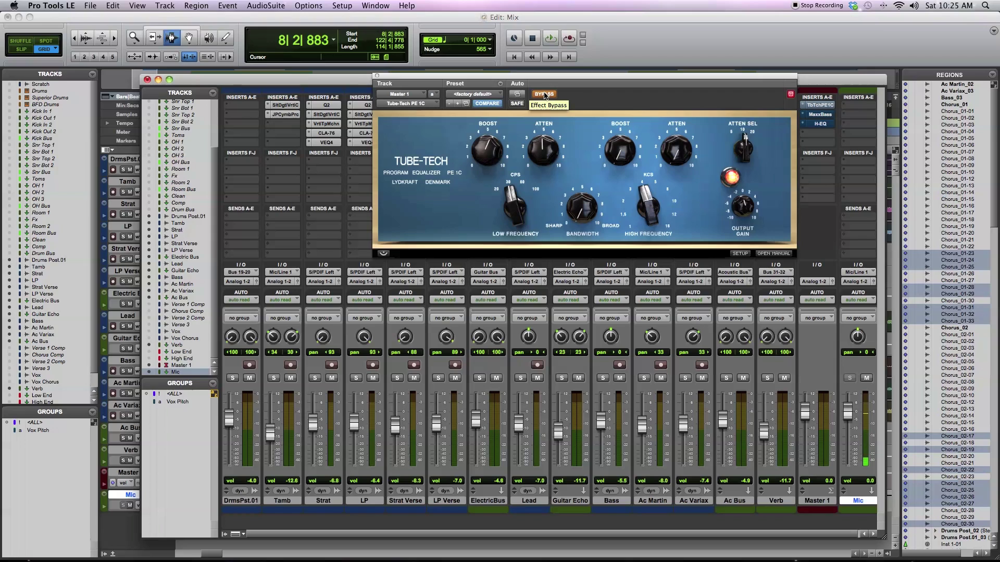
pyautogui.press('space')
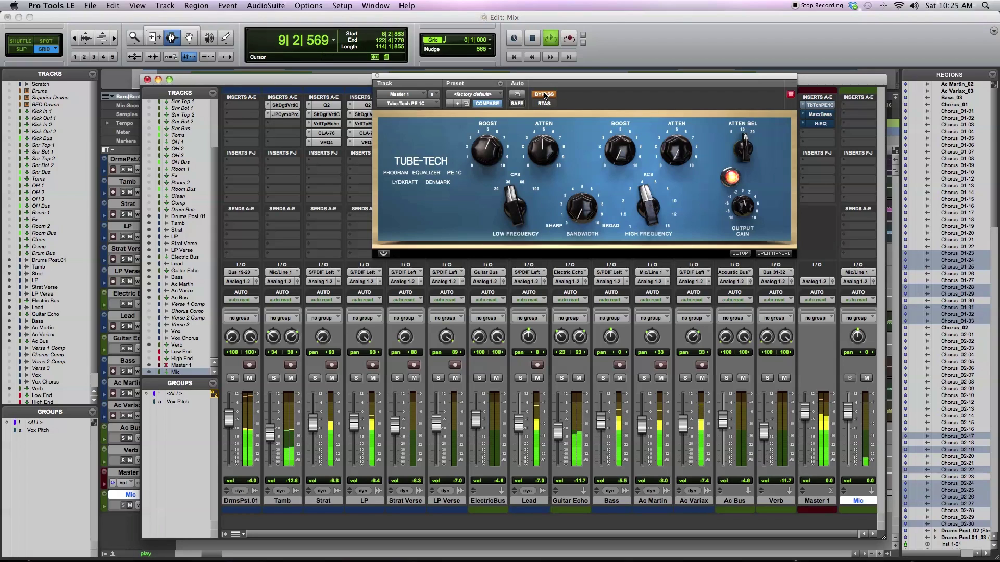
pyautogui.click(544, 94)
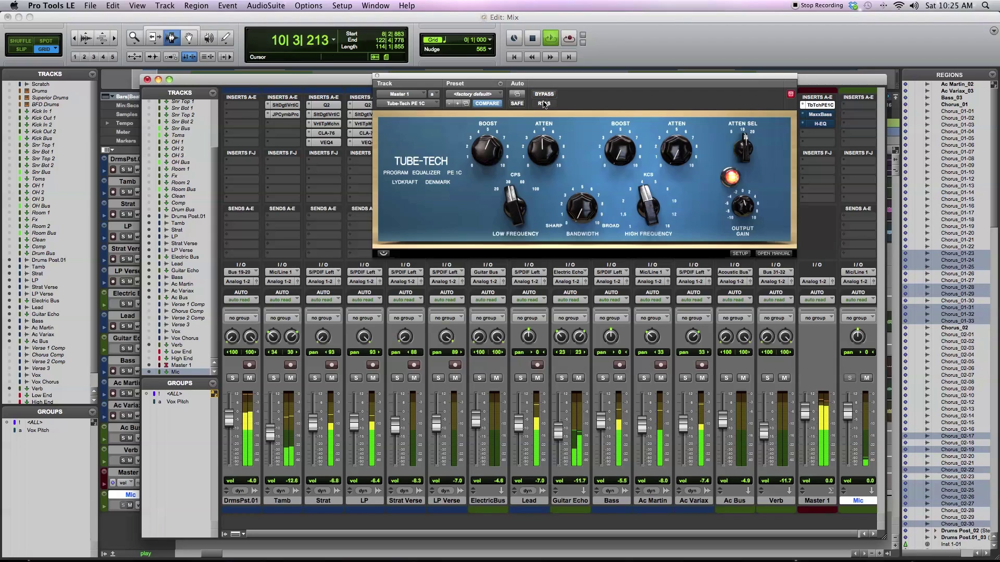
# Sweep the Tube-Tech's low boost and low attenuation while listening, raising both and bringing the low attenuation to about 8.5
pyautogui.moveTo(486, 151); pyautogui.dragTo(481, 176)
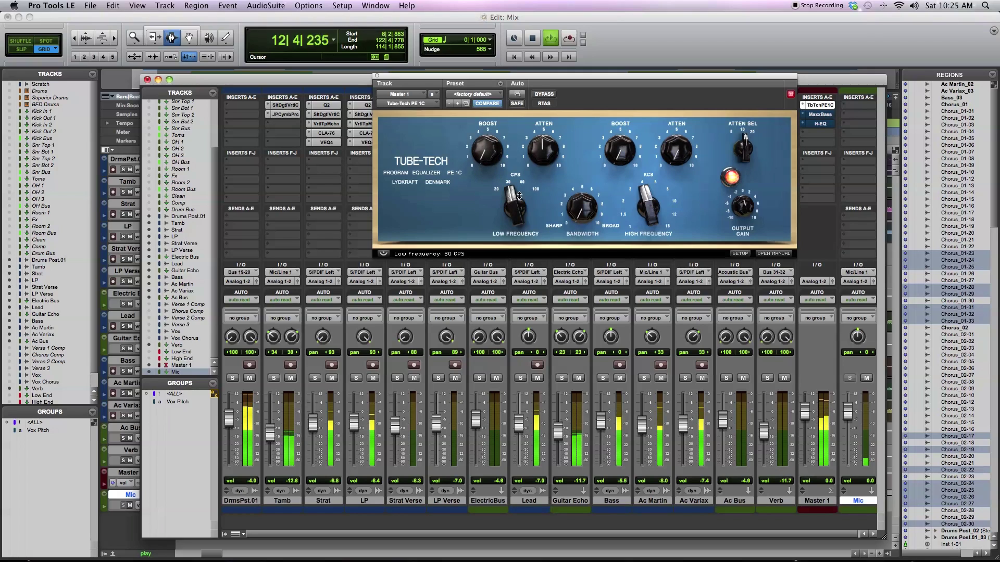
pyautogui.moveTo(543, 151); pyautogui.dragTo(541, 206)
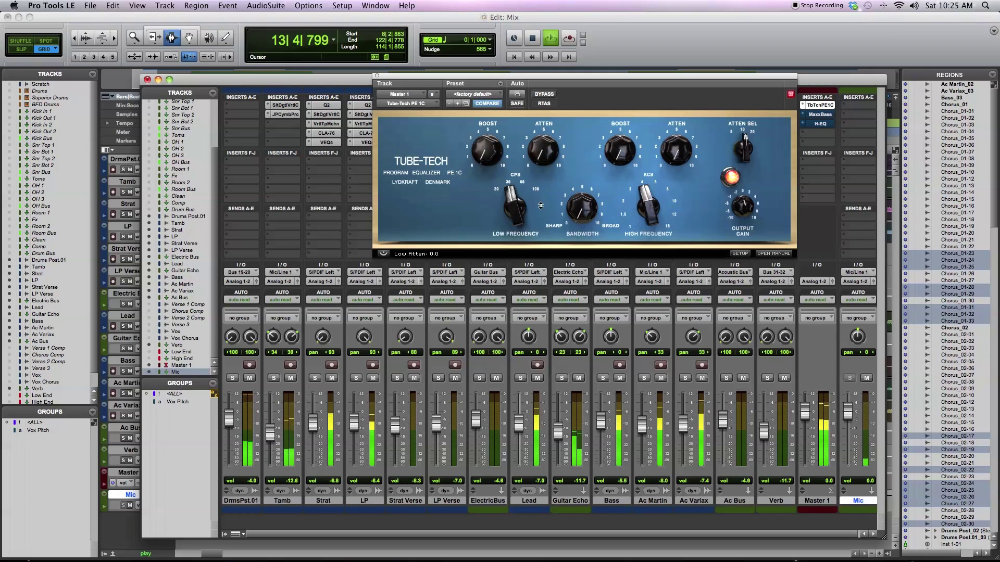
pyautogui.moveTo(543, 154); pyautogui.dragTo(544, 119)
pyautogui.moveTo(490, 158); pyautogui.dragTo(483, 78)
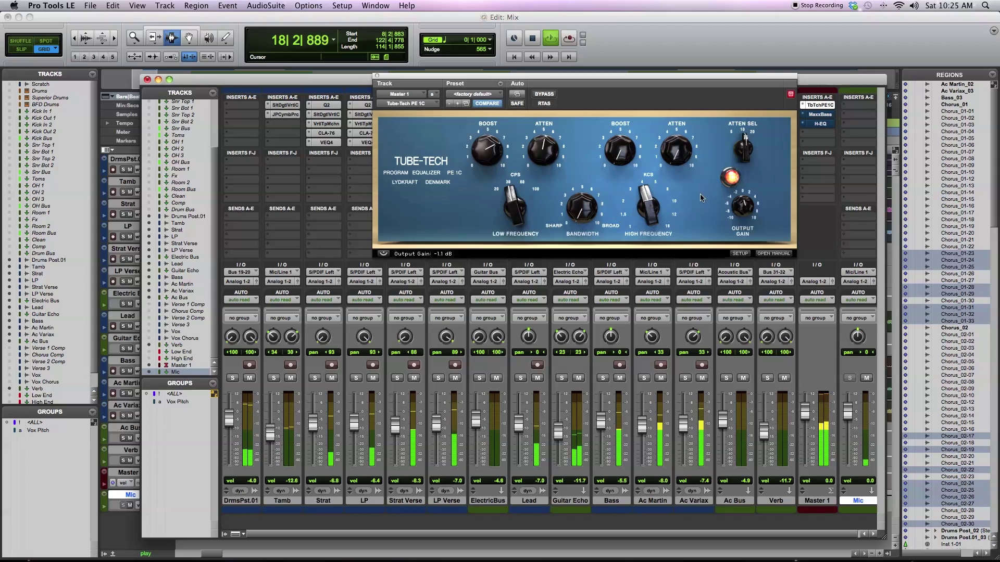
pyautogui.moveTo(537, 145); pyautogui.dragTo(539, 122)
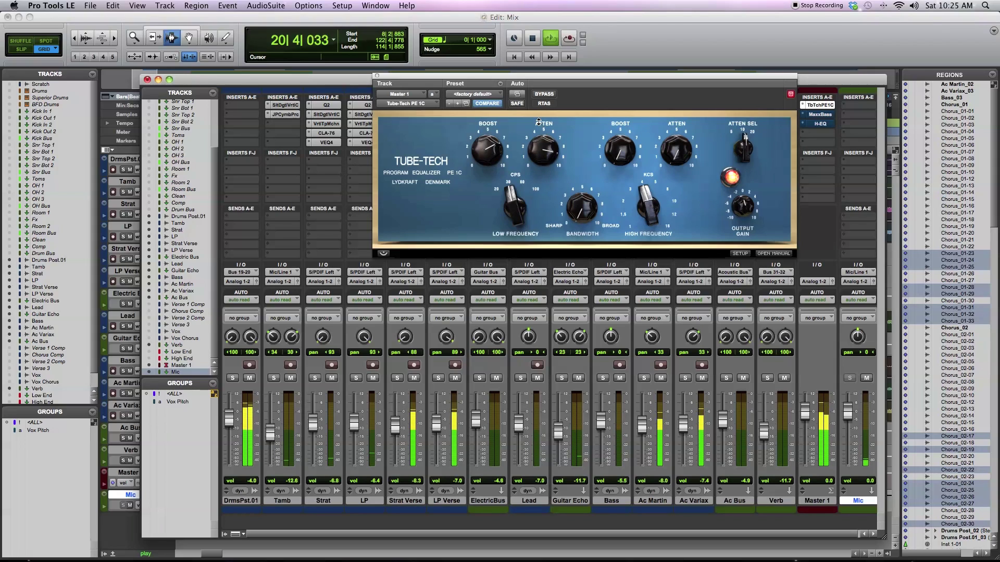
pyautogui.moveTo(539, 122)
pyautogui.mouseDown()
pyautogui.moveTo(540, 181)
pyautogui.moveTo(542, 125)
pyautogui.mouseUp()
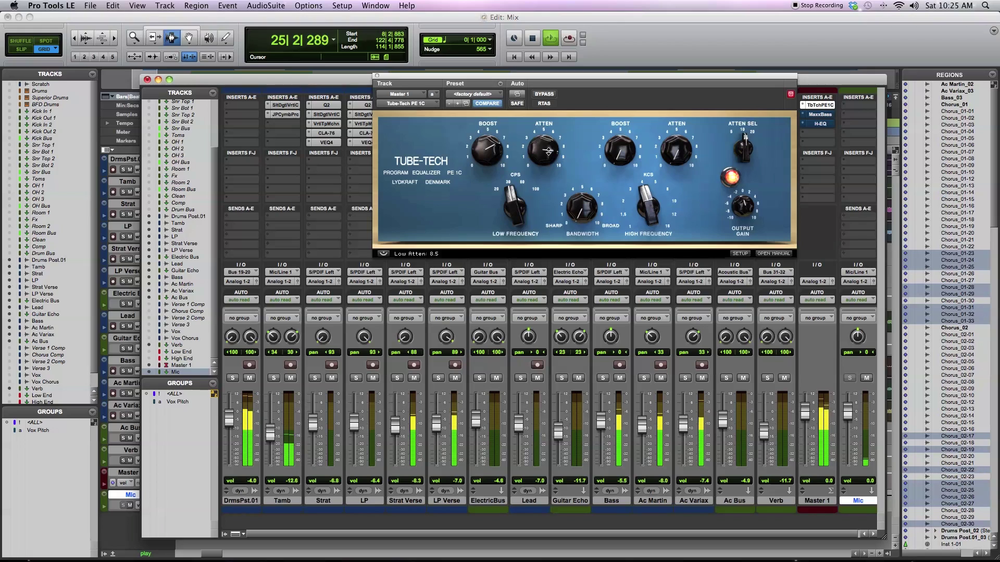
pyautogui.moveTo(493, 154); pyautogui.dragTo(494, 158)
# Try the Tube-Tech's low frequency at 100 CPS, return it to 30 CPS, and set the low attenuation to 7.3
pyautogui.moveTo(511, 199); pyautogui.dragTo(511, 150)
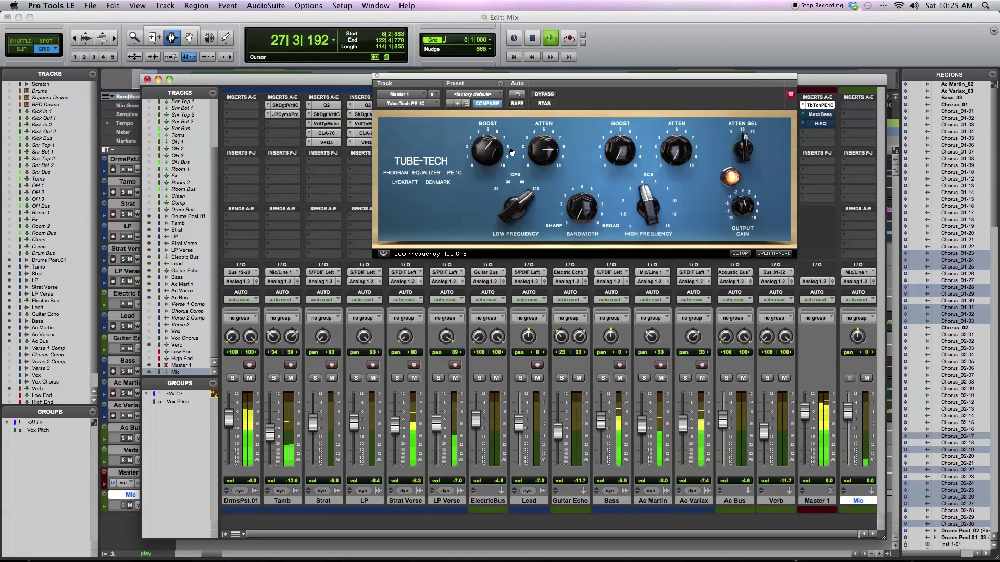
pyautogui.moveTo(522, 218); pyautogui.dragTo(516, 262)
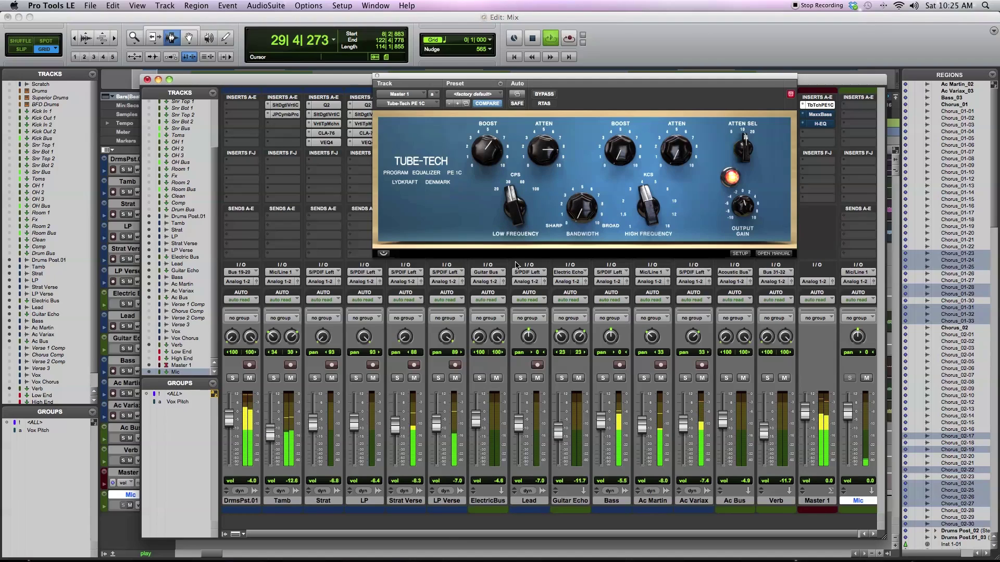
pyautogui.moveTo(545, 130)
pyautogui.moveTo(545, 131); pyautogui.dragTo(541, 159)
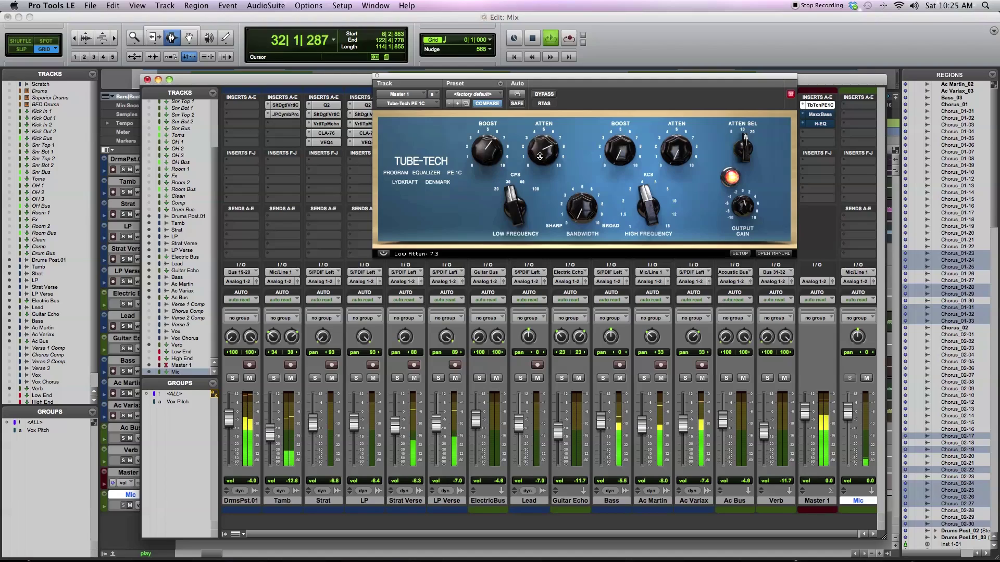
pyautogui.press('space')
pyautogui.moveTo(514, 219)
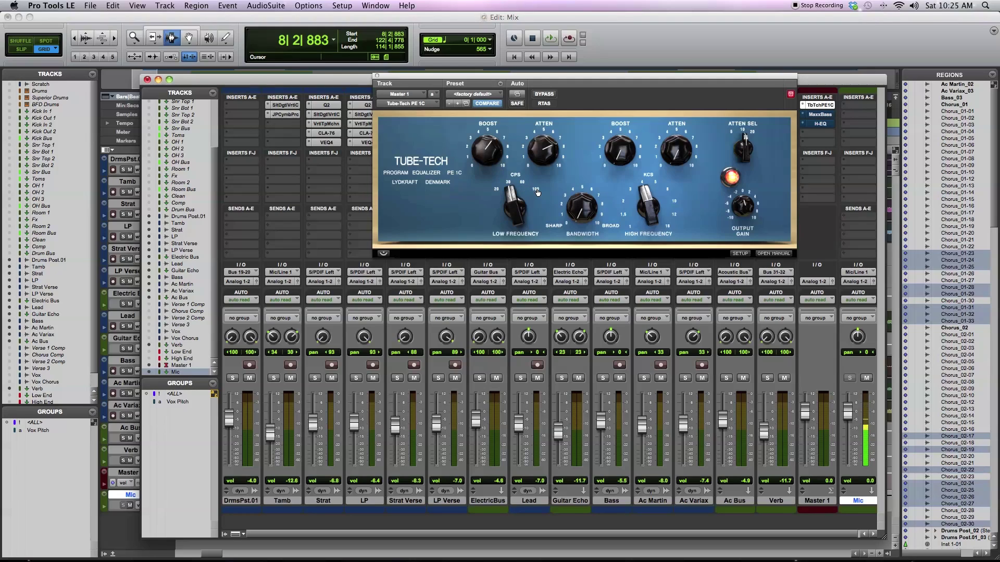
pyautogui.moveTo(487, 150)
pyautogui.moveTo(488, 153); pyautogui.dragTo(501, 150)
pyautogui.moveTo(542, 154)
pyautogui.moveTo(497, 154)
pyautogui.moveTo(544, 145)
pyautogui.mouseDown()
pyautogui.moveTo(538, 153)
pyautogui.moveTo(494, 145)
pyautogui.moveTo(545, 140)
pyautogui.mouseUp()
# Compare the mix with and without the Tube-Tech by toggling its bypass during playback, and leave the plug-in bypassed
pyautogui.press('space')
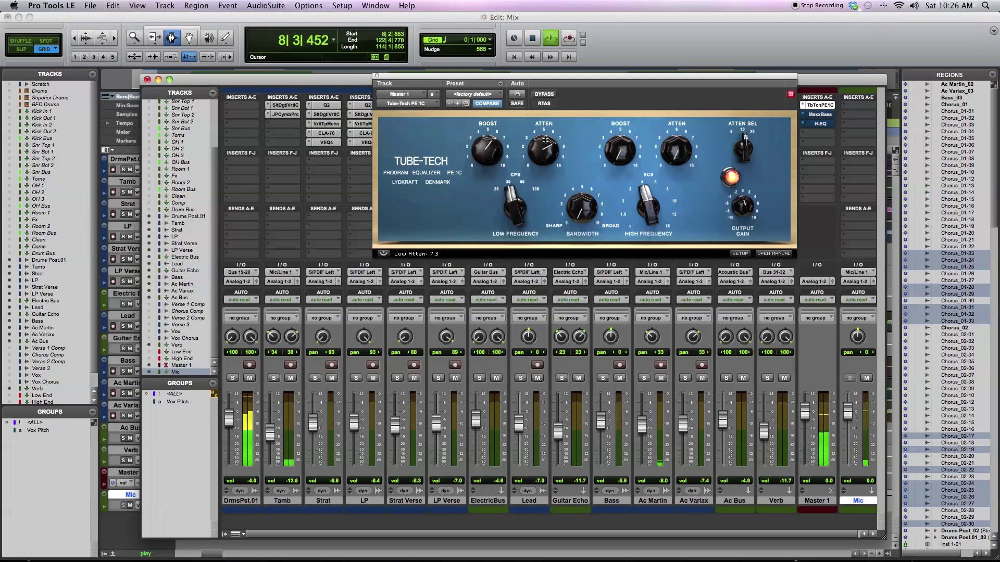
pyautogui.click(544, 94)
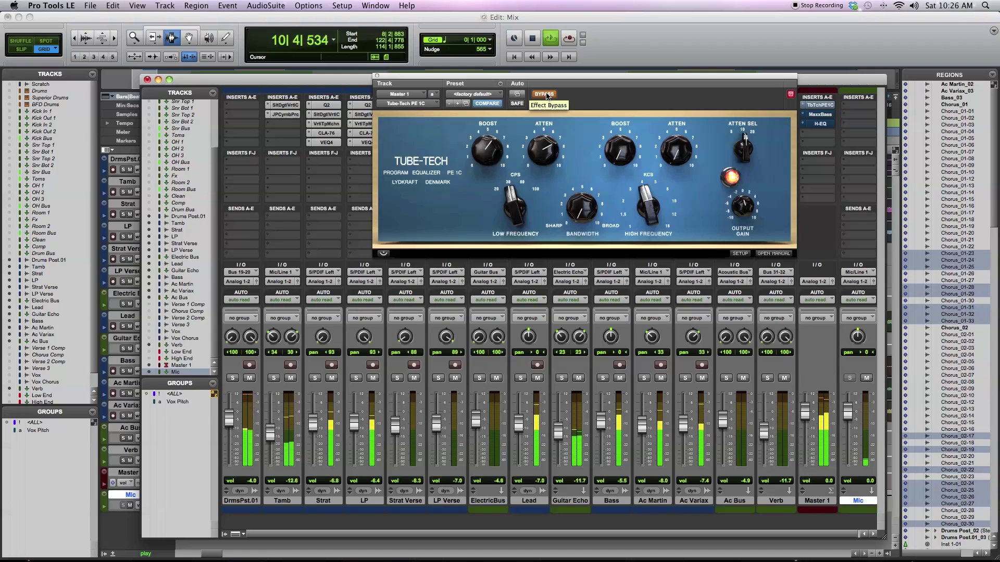
pyautogui.click(546, 96)
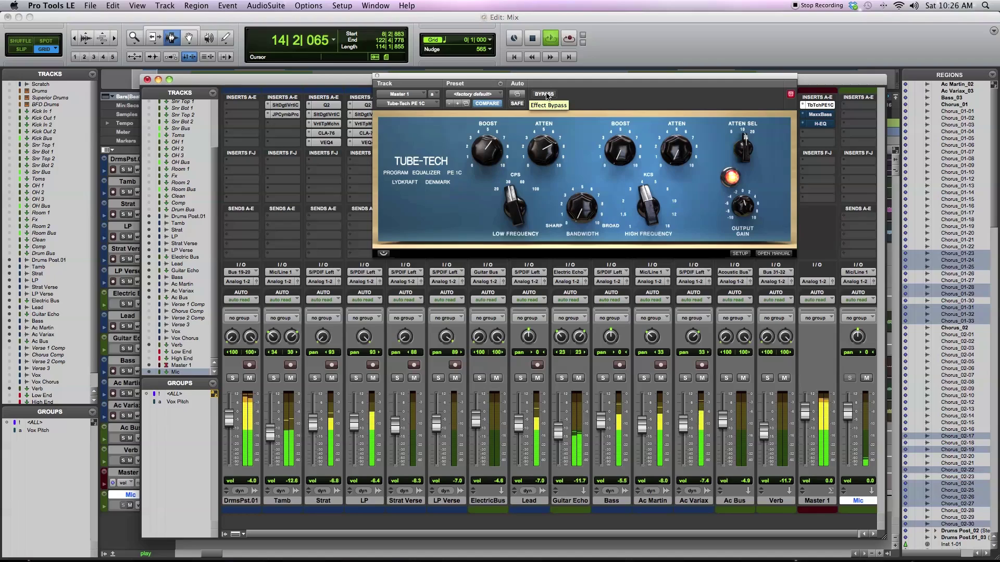
pyautogui.click(547, 96)
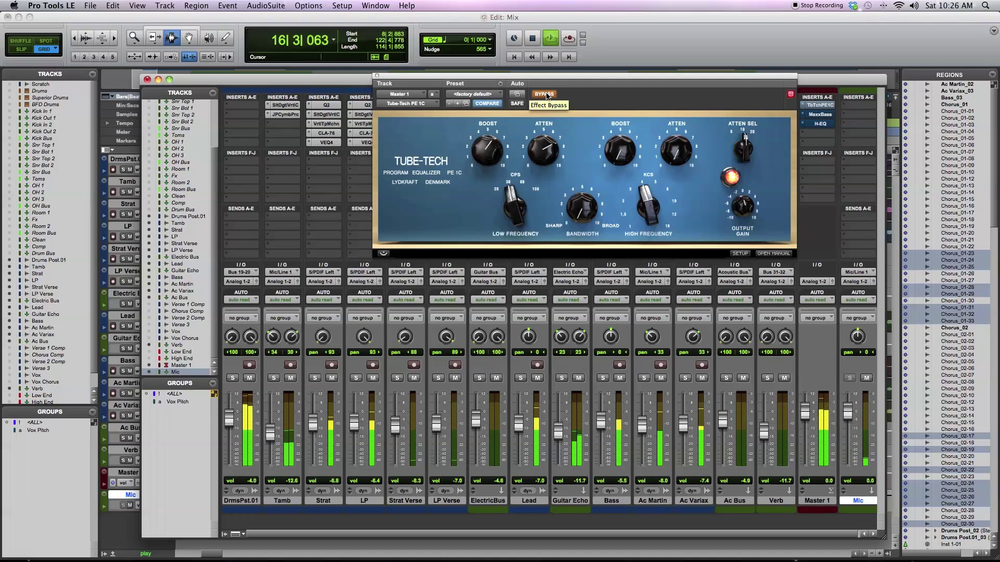
pyautogui.click(547, 96)
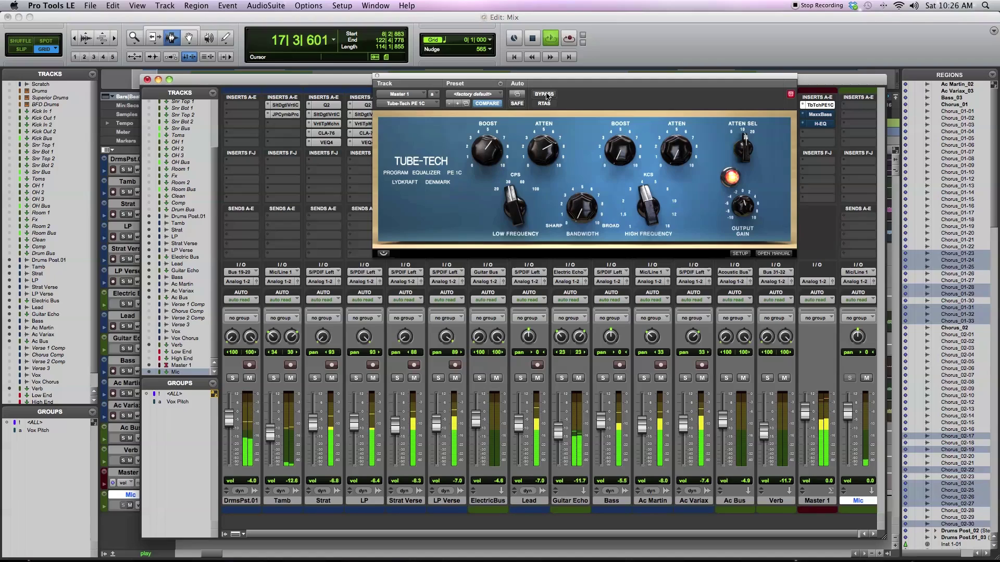
pyautogui.press('space')
pyautogui.moveTo(550, 151)
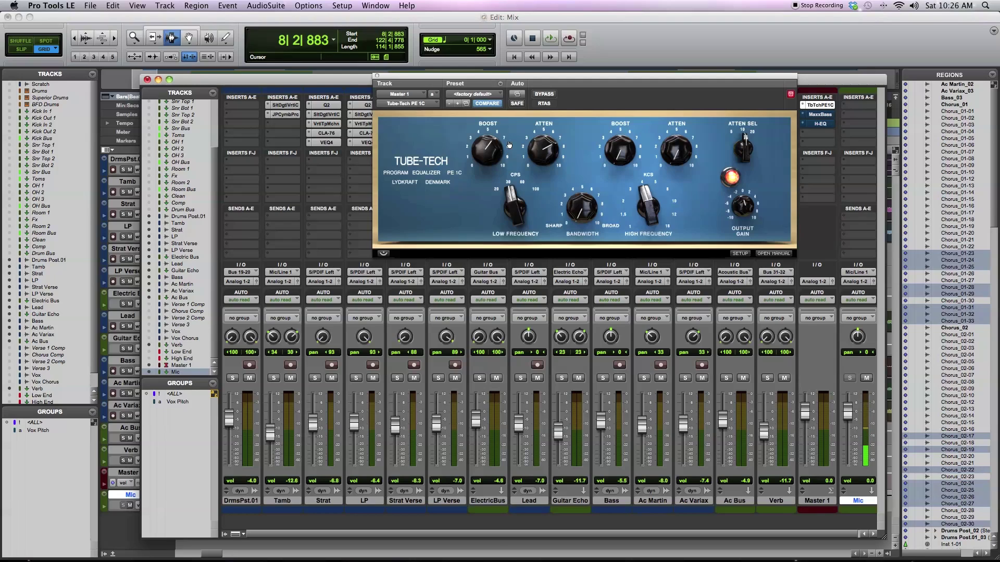
pyautogui.click(551, 95)
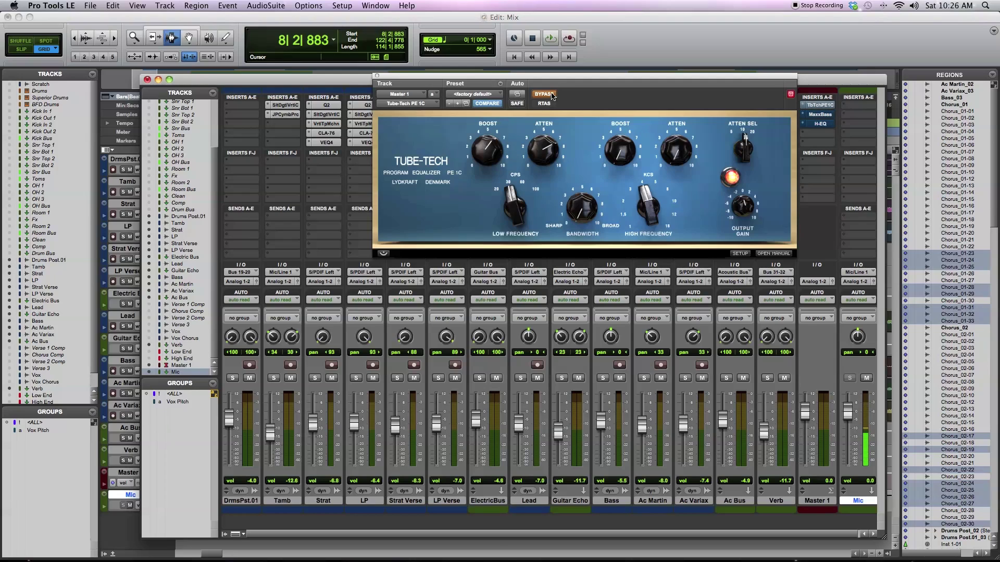
# Open MaxxBass on Master 1, clear its clip indicator, and lower Original Bass to -25.0 and MaxxBass to -8.7
pyautogui.click(826, 116)
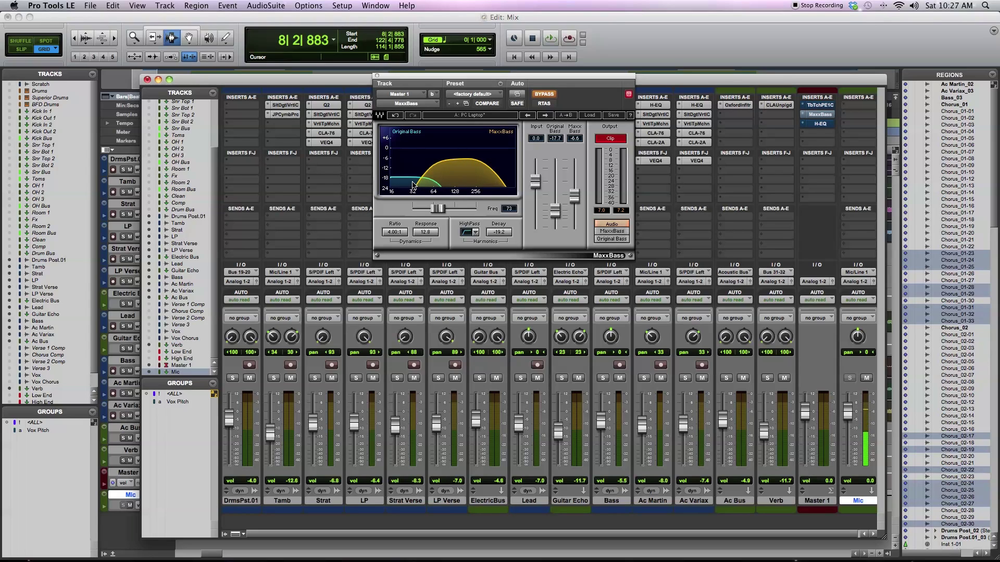
pyautogui.click(609, 139)
pyautogui.moveTo(555, 216); pyautogui.dragTo(576, 204)
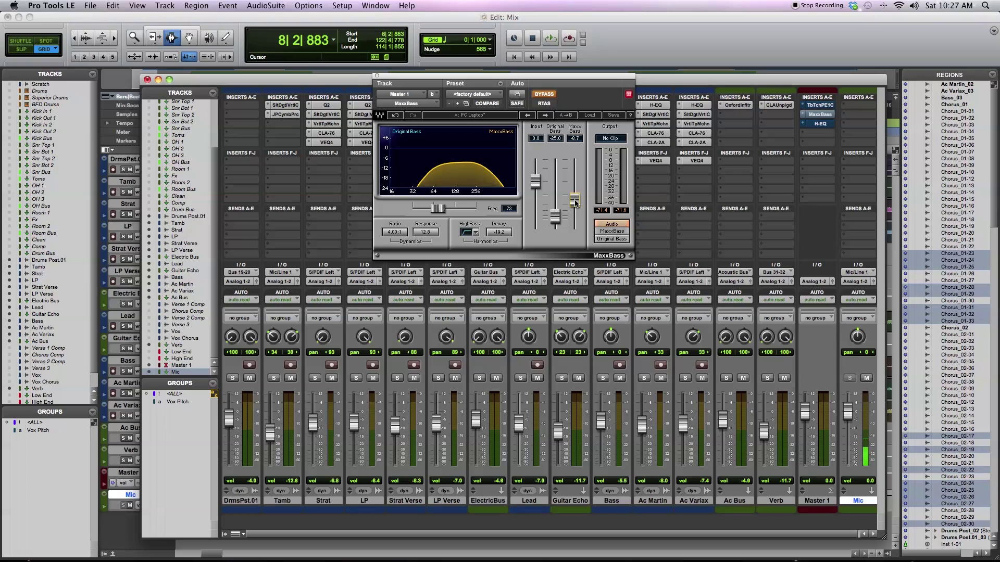
# Audition MaxxBass off bypass, raising Original Bass to -13.8 and MaxxBass to -5.5, and bypass it again after stopping playback
pyautogui.press('space')
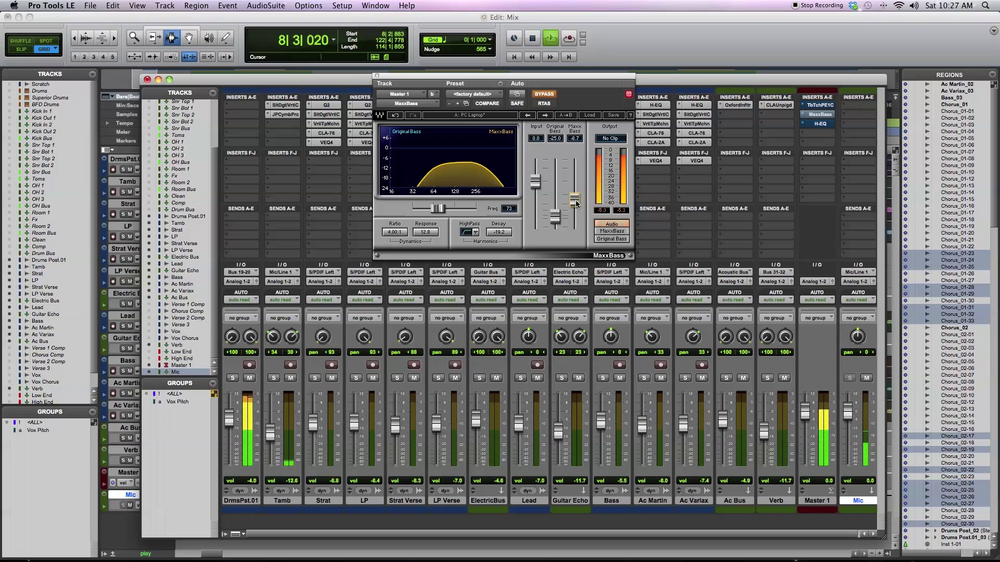
pyautogui.click(545, 94)
pyautogui.moveTo(574, 201)
pyautogui.mouseDown()
pyautogui.moveTo(555, 213)
pyautogui.moveTo(556, 191)
pyautogui.moveTo(555, 219)
pyautogui.moveTo(555, 206)
pyautogui.moveTo(575, 199)
pyautogui.mouseUp()
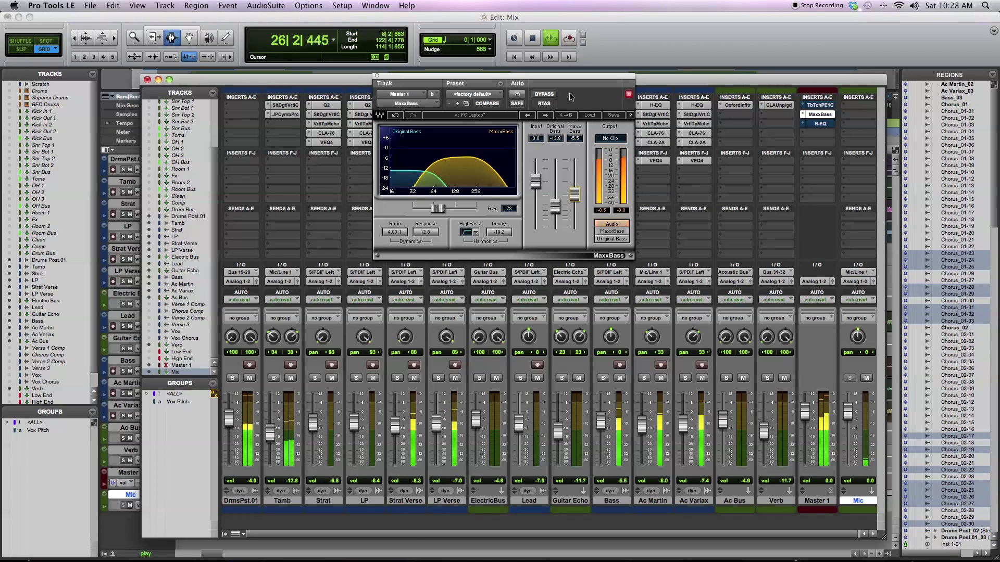
pyautogui.press('space')
pyautogui.click(536, 93)
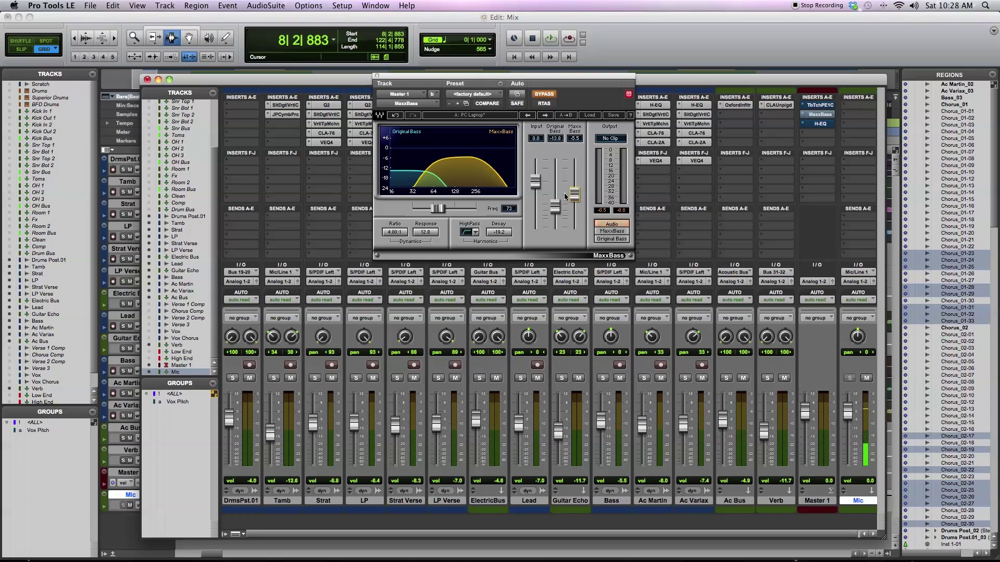
# Open the H-EQ on Master 1 and take it off bypass during playback
pyautogui.click(822, 124)
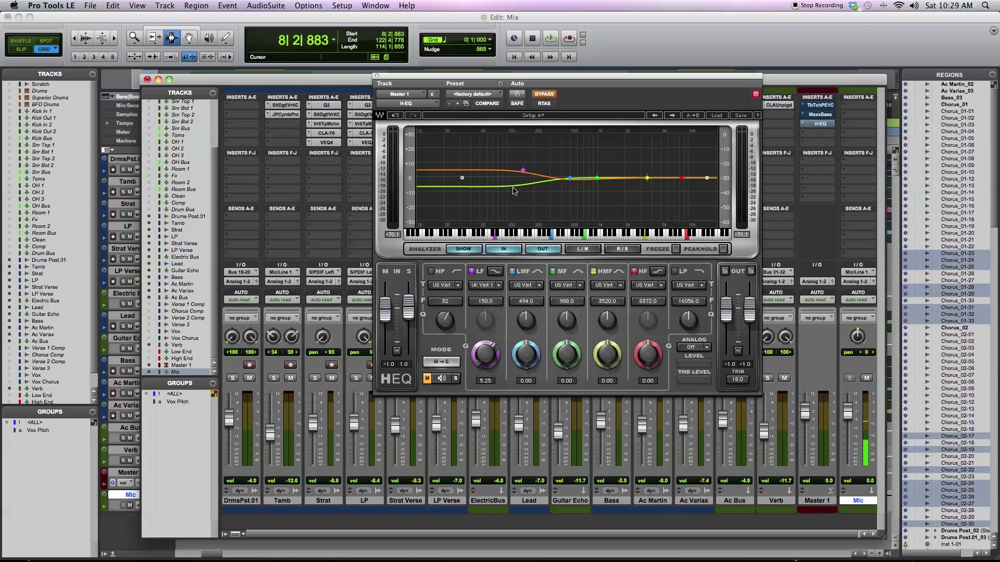
pyautogui.press('space')
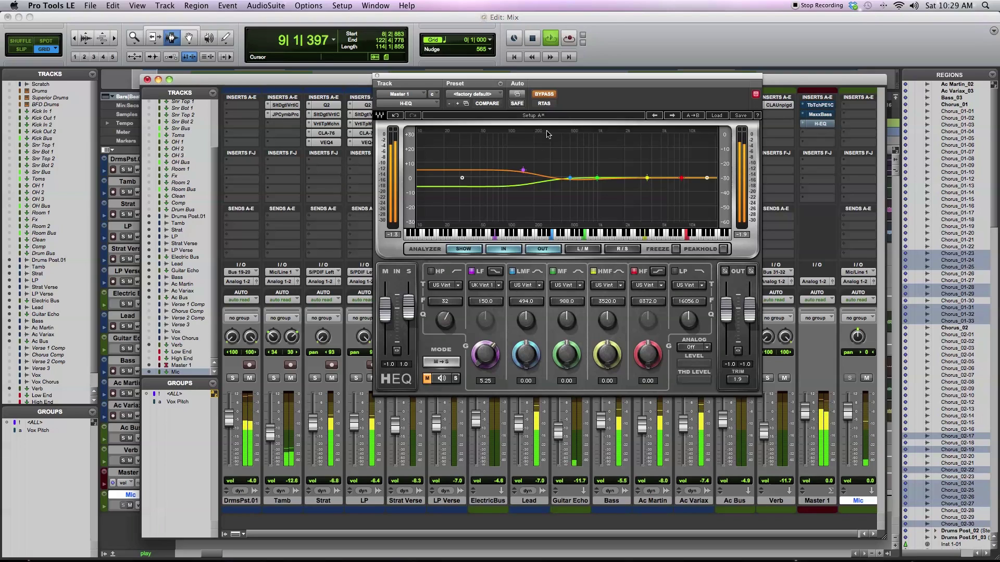
pyautogui.click(547, 94)
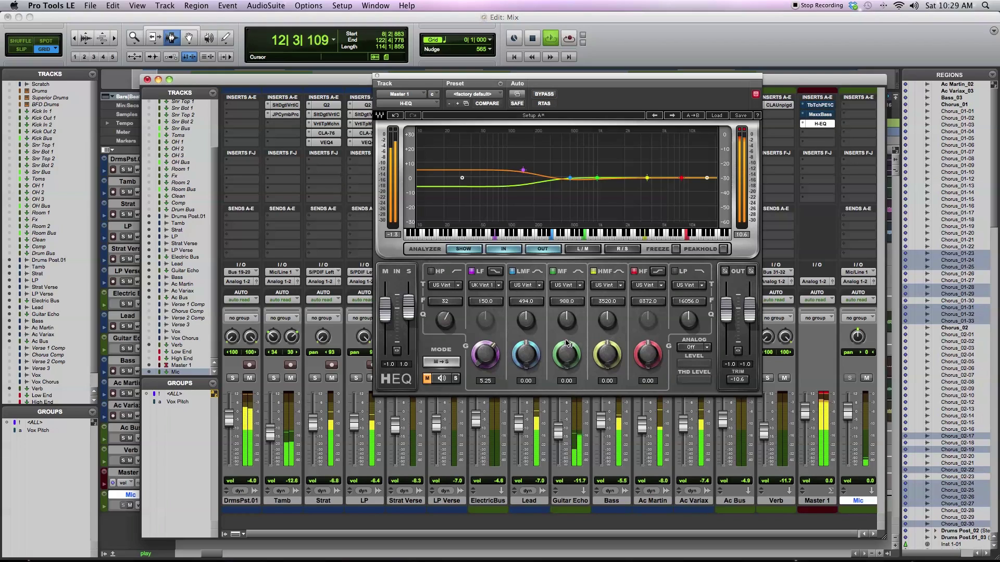
# Set the H-EQ's LF gain to 4.05 for the mid channel and -5.10 for the side channel
pyautogui.moveTo(485, 354); pyautogui.dragTo(485, 365)
pyautogui.click(456, 379)
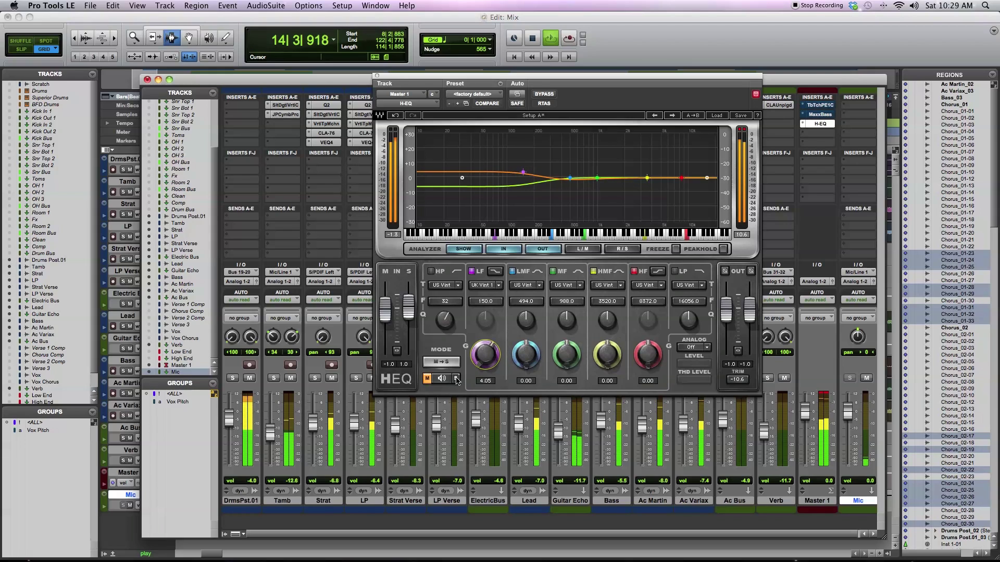
pyautogui.moveTo(483, 371); pyautogui.dragTo(484, 363)
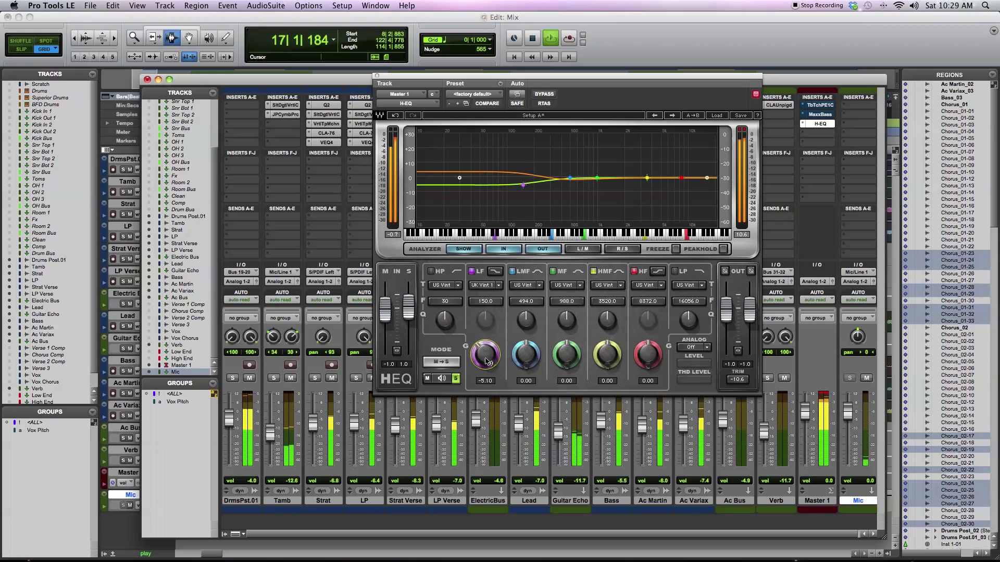
# Monitor only the side signal in the H-EQ and sweep its LF gain up to -0.95 and back to -5.15
pyautogui.click(446, 377)
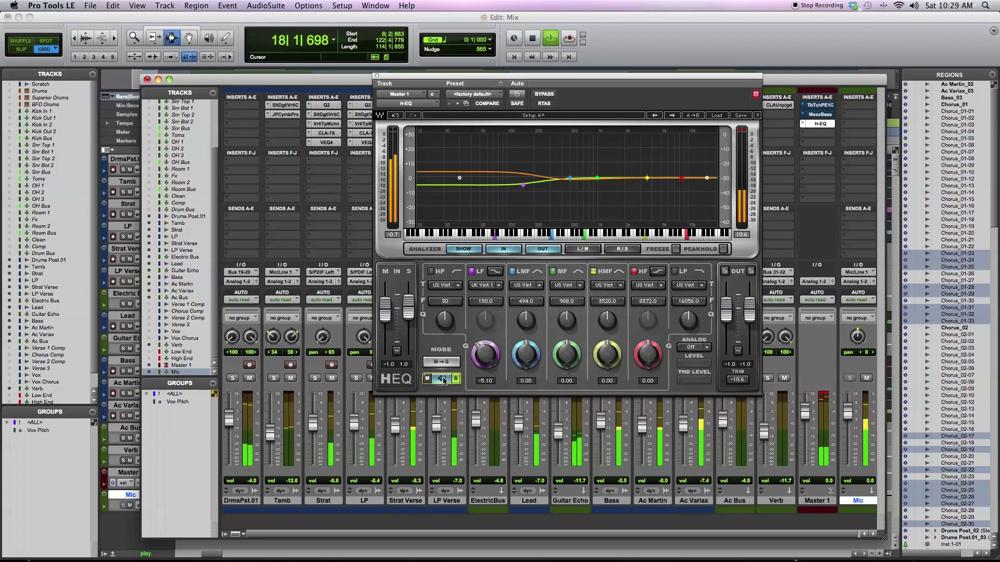
pyautogui.click(446, 378)
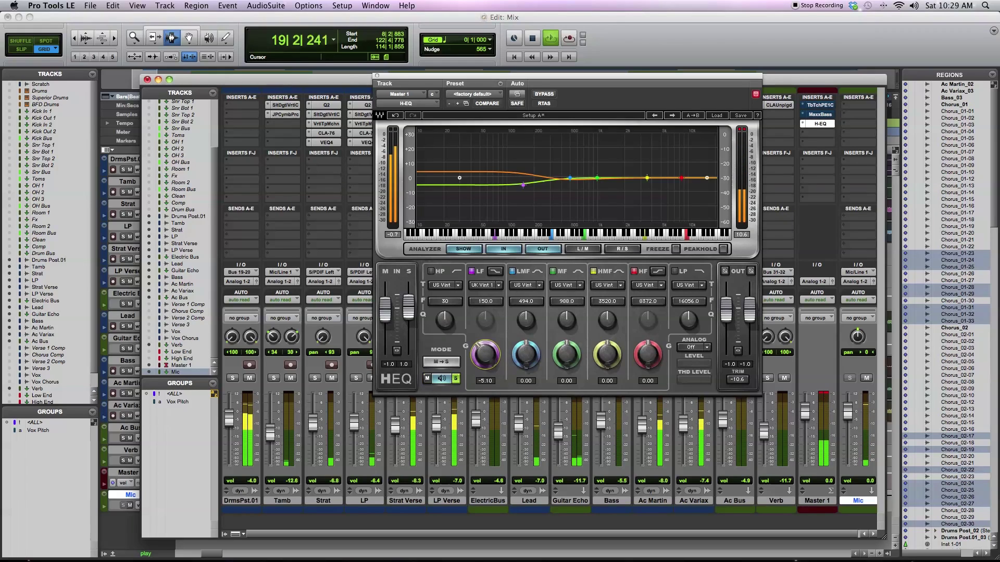
pyautogui.click(446, 378)
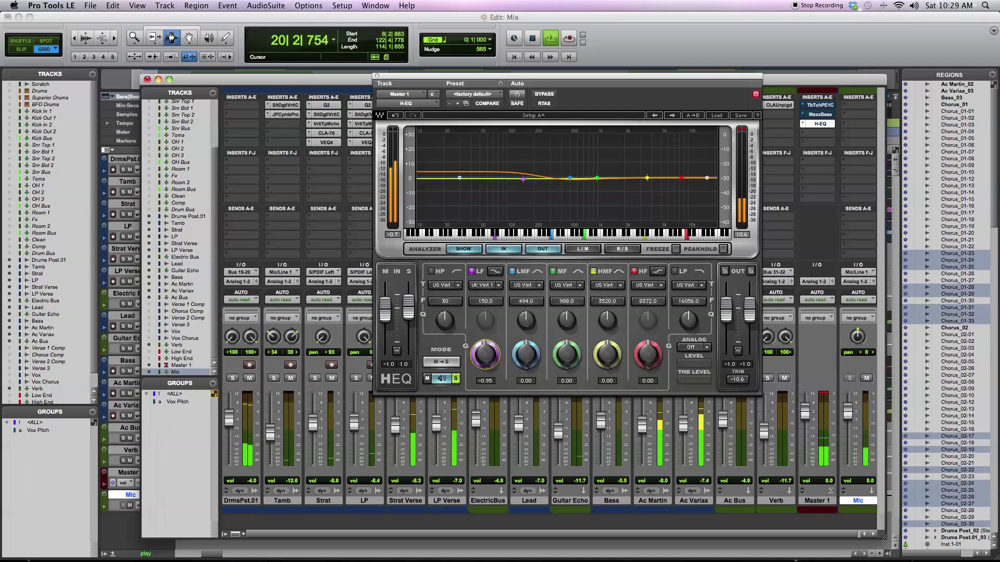
pyautogui.moveTo(486, 355); pyautogui.dragTo(485, 363)
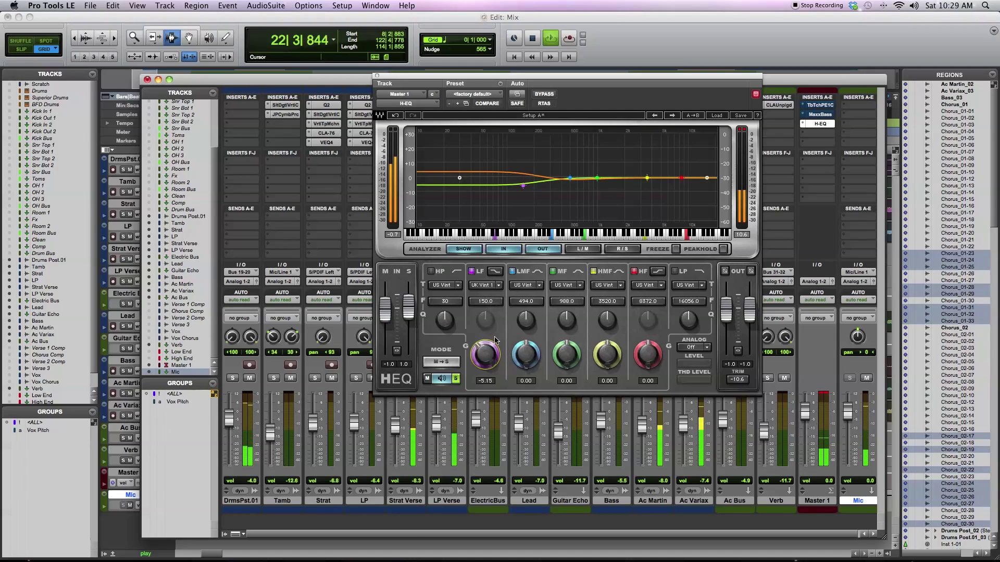
# Monitor only the mid signal in the H-EQ, and return monitoring to the full mid/side mix
pyautogui.click(426, 379)
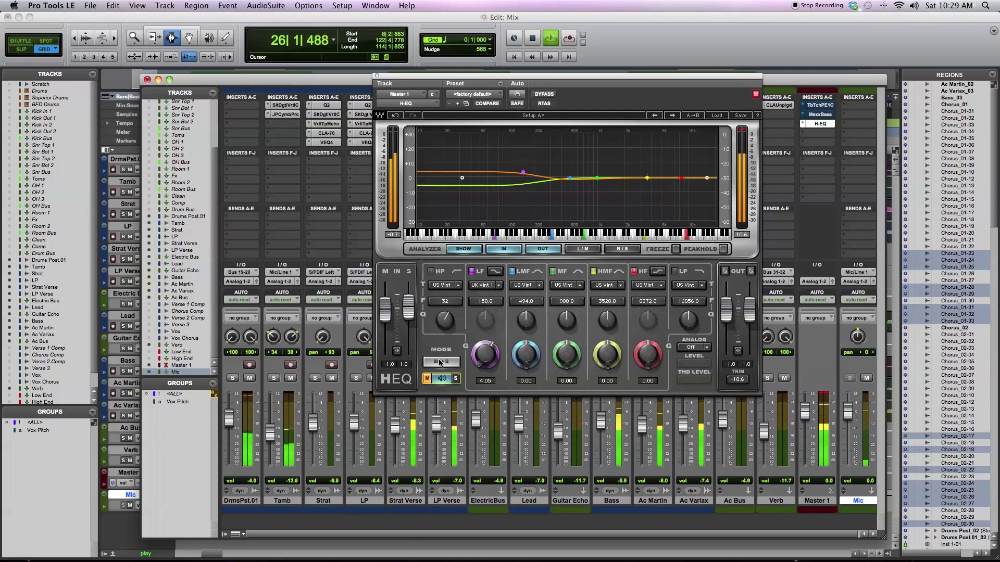
pyautogui.click(441, 379)
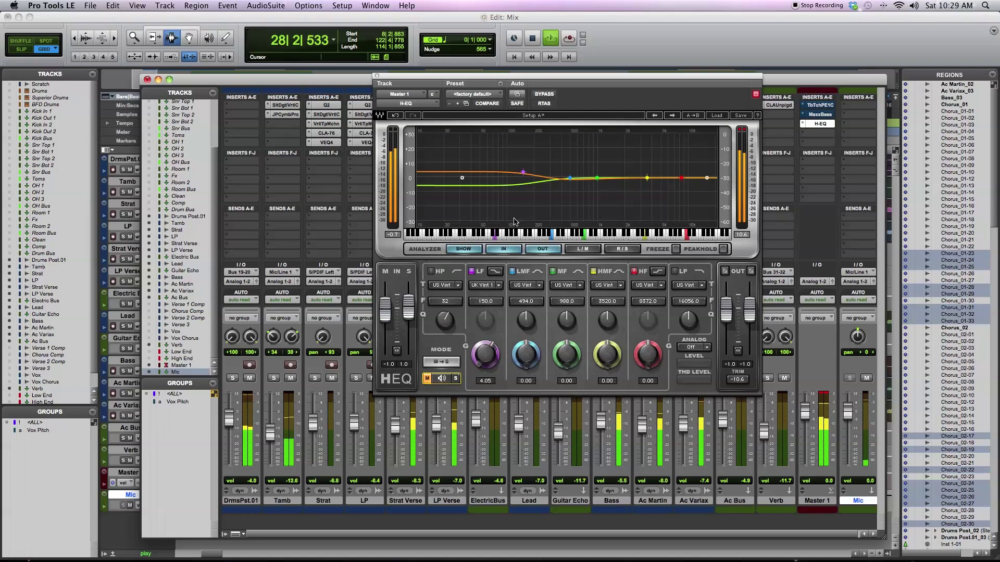
# Compare the mix with the H-EQ bypassed and active, clear its output clip indicator and stop playback
pyautogui.click(545, 95)
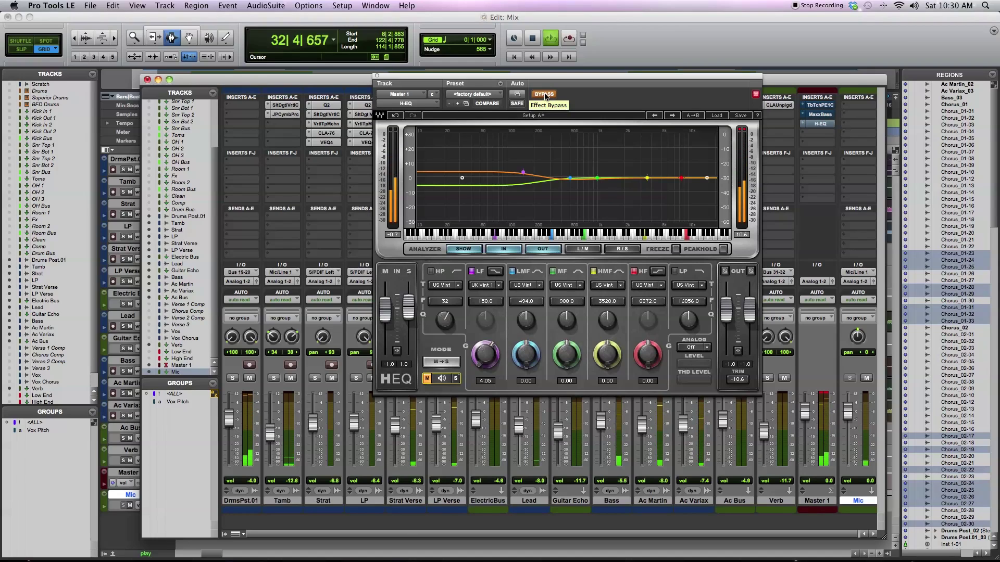
pyautogui.click(544, 95)
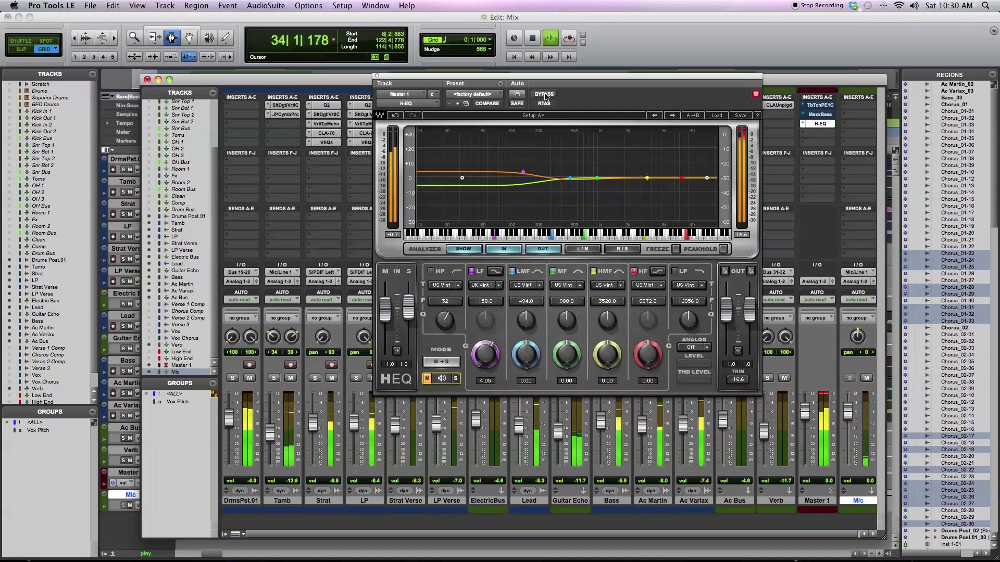
pyautogui.click(741, 131)
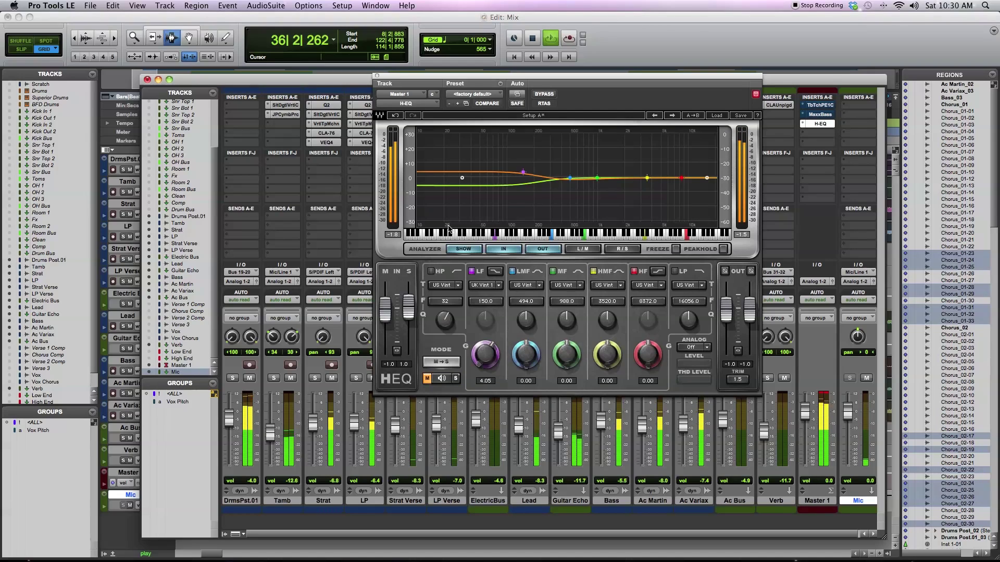
pyautogui.press('space')
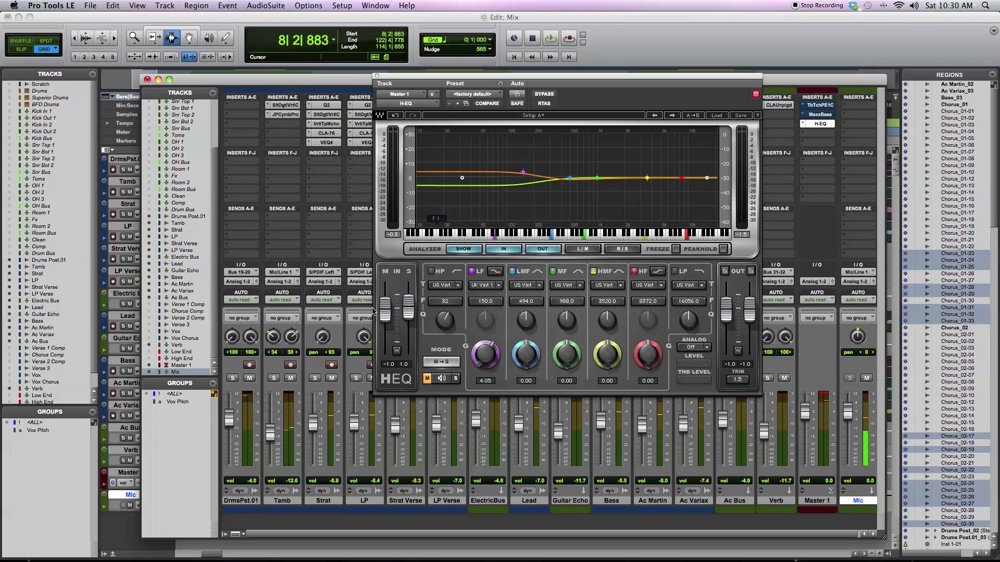
# Adjust the H-EQ input levels to -2.1 for mid and 1.2 for side, continuing the adjustment during playback
pyautogui.moveTo(386, 310); pyautogui.dragTo(409, 313)
pyautogui.moveTo(408, 311); pyautogui.dragTo(409, 305)
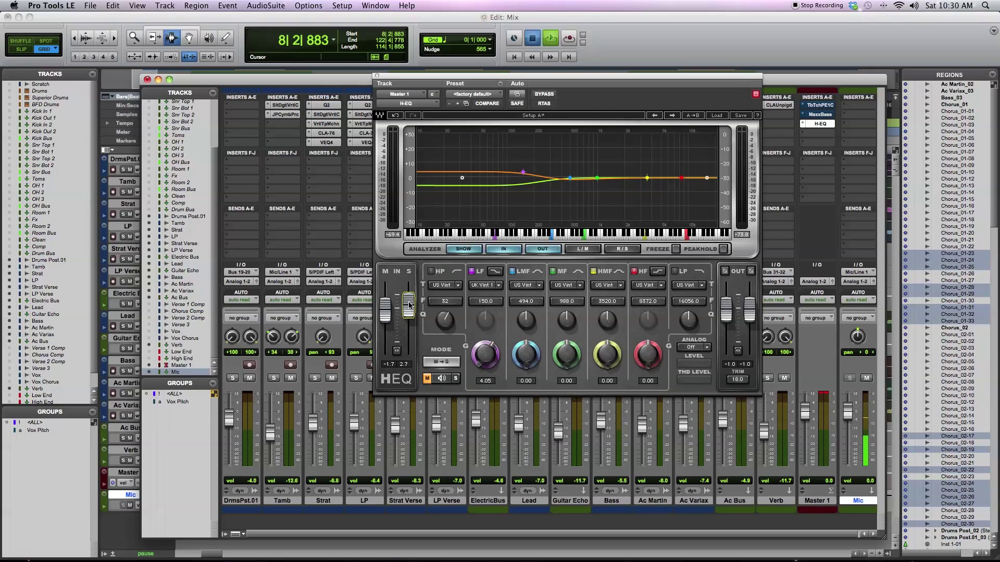
pyautogui.press('space')
pyautogui.moveTo(408, 305); pyautogui.dragTo(385, 311)
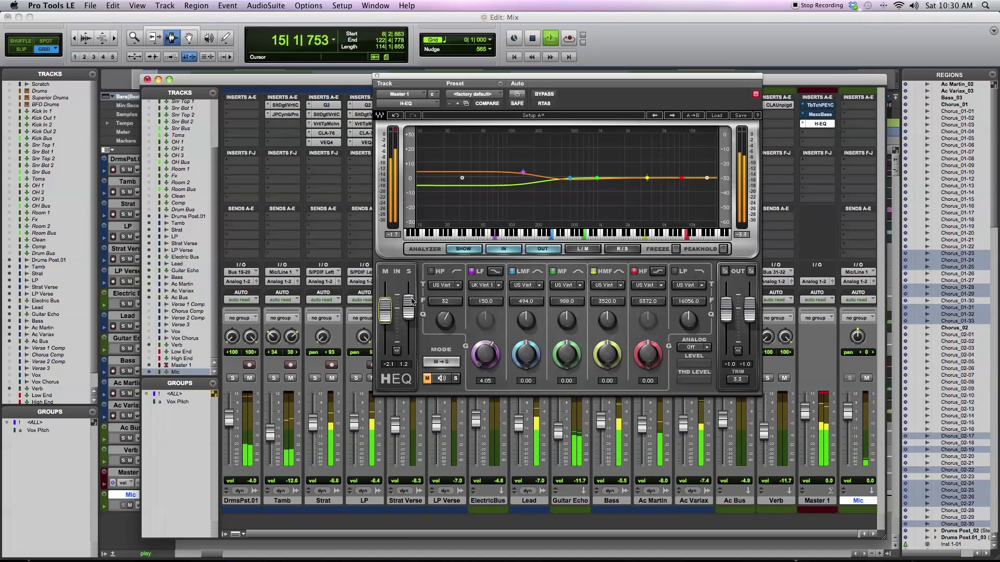
# Audition the new mid/side balance against the bypassed H-EQ and reset its output peak meters
pyautogui.click(543, 95)
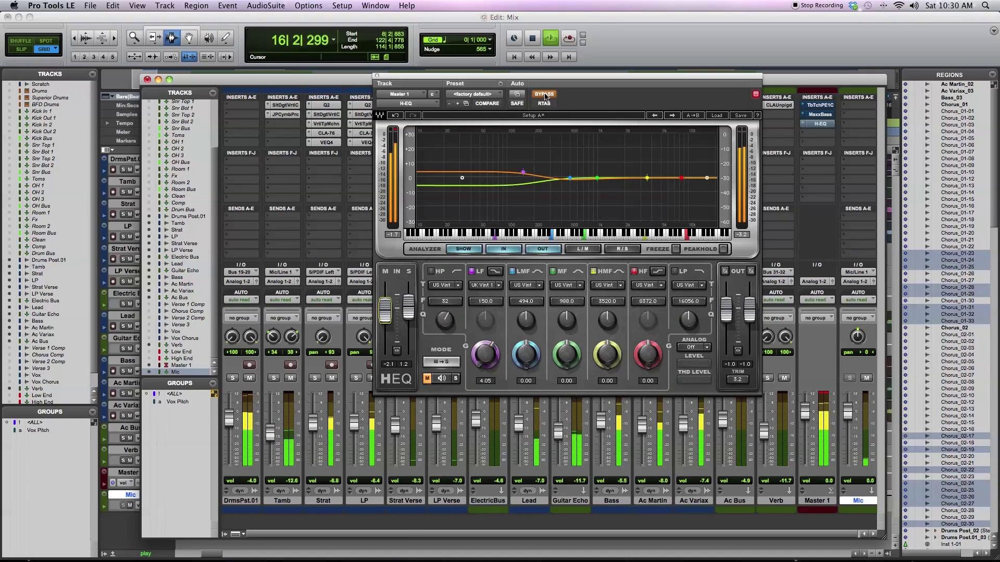
pyautogui.click(544, 95)
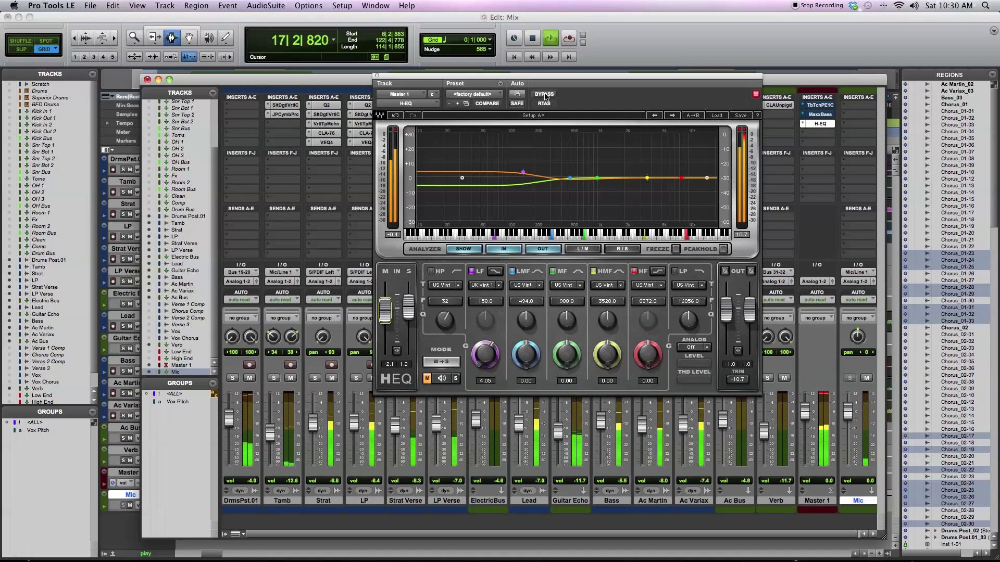
pyautogui.click(752, 134)
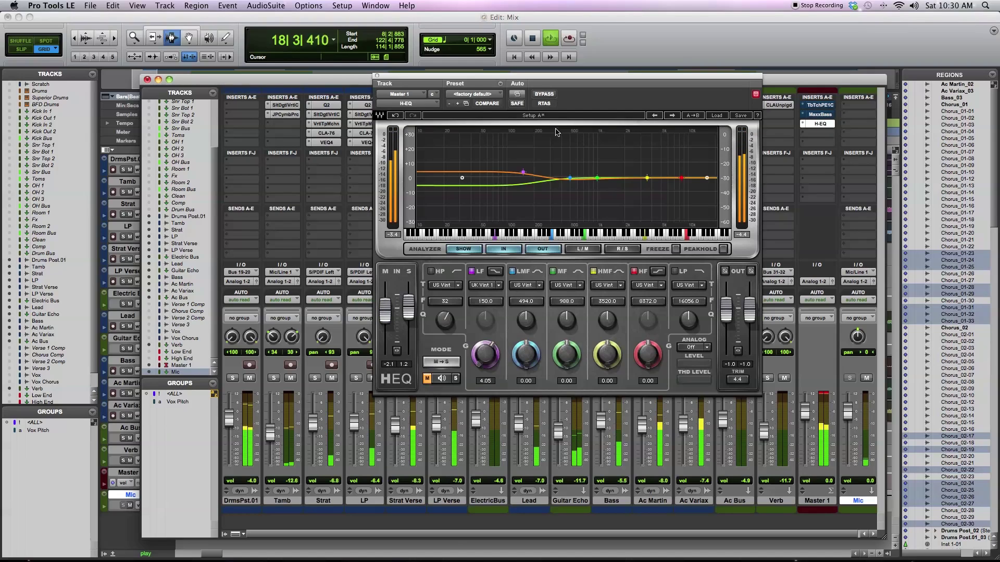
# After stopping playback, close the H-EQ window and bypass the H-EQ insert on Master 1
pyautogui.press('space')
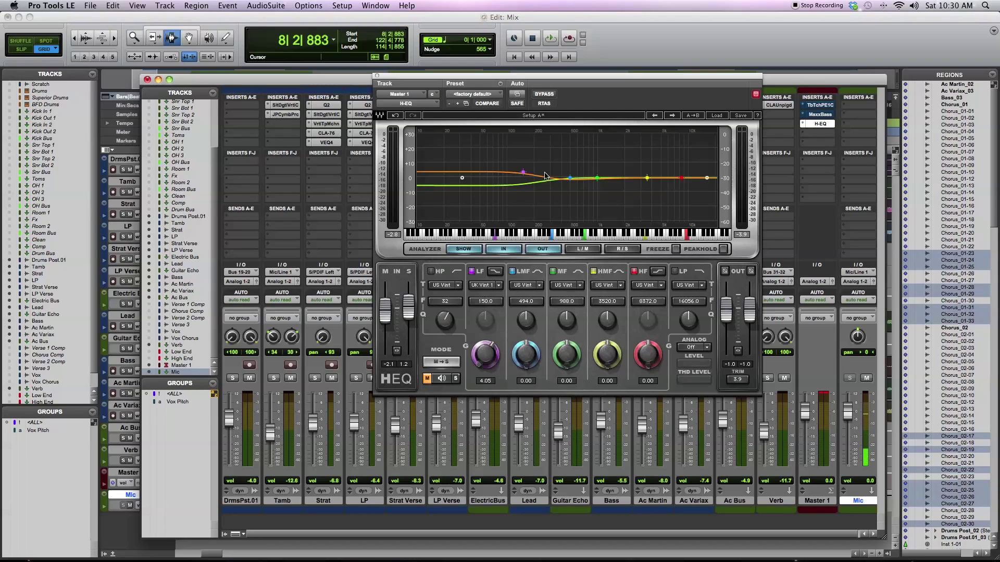
pyautogui.click(377, 77)
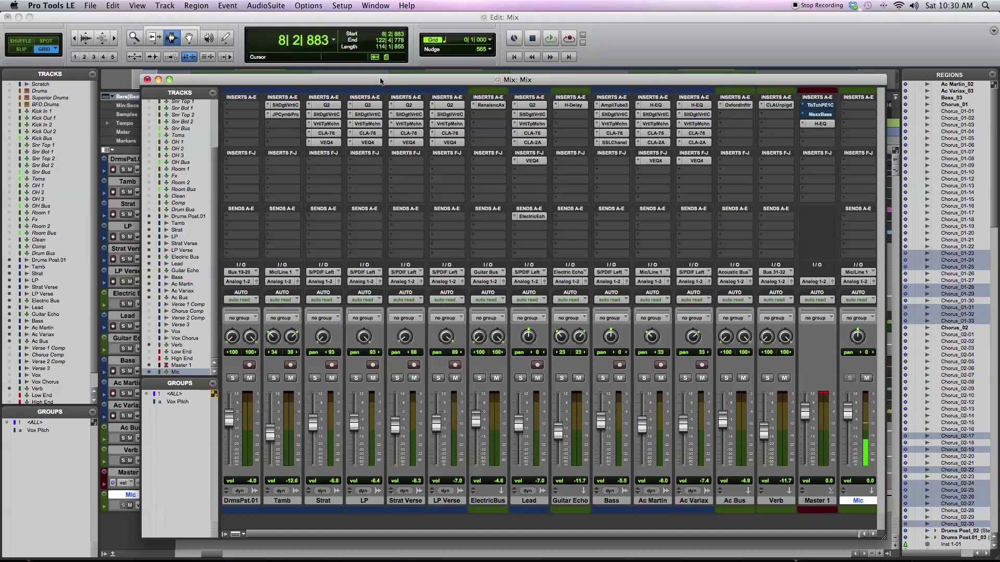
pyautogui.keyDown('super'); pyautogui.click(822, 125); pyautogui.keyUp('super')
# Show the hidden Low End and High End tracks in the mixer
pyautogui.click(149, 352)
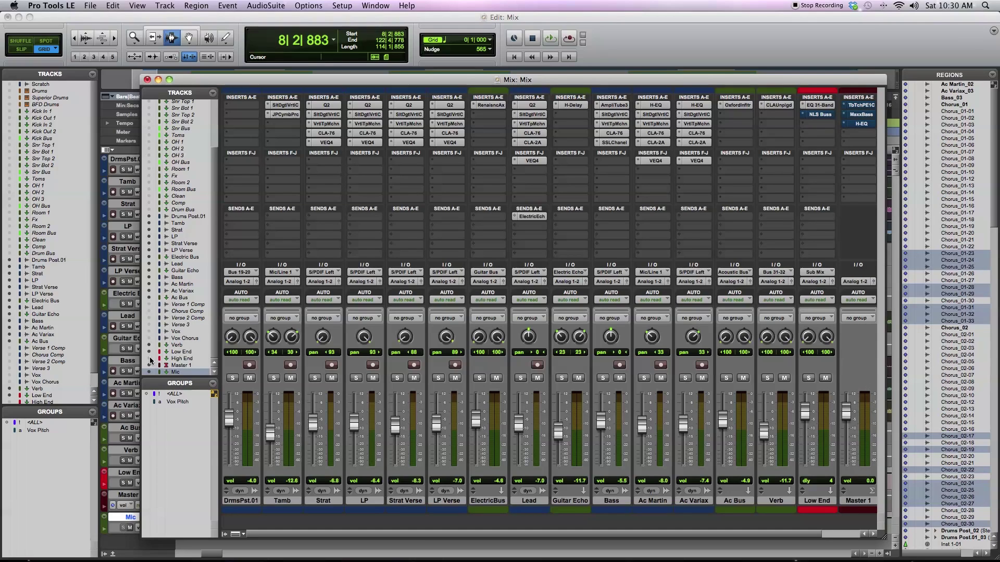
pyautogui.click(149, 358)
pyautogui.hscroll(4, 718, 512)
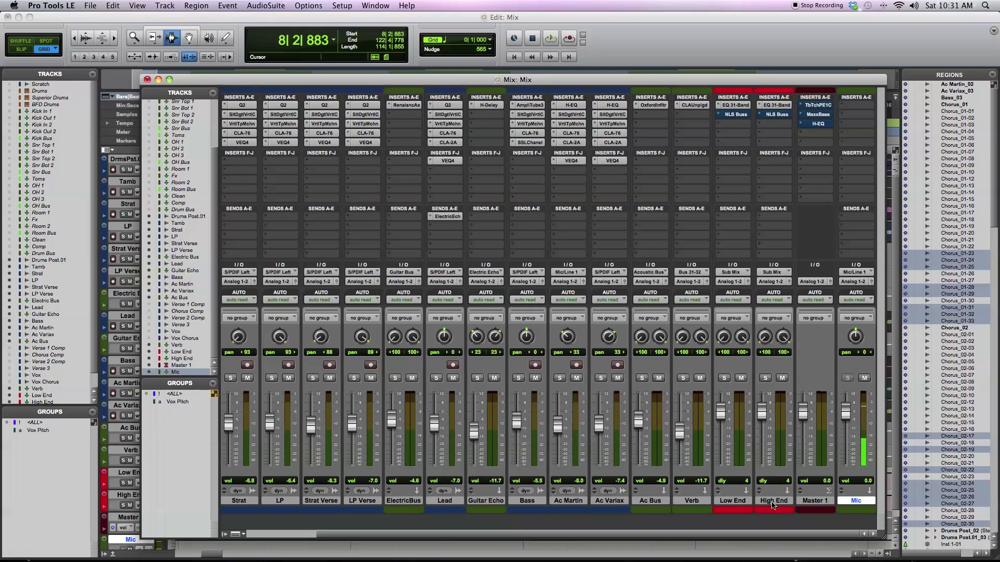
# Select all tracks from DrmsPst.01 through Verb and route their outputs together to the Sub Mix (Stereo) bus
pyautogui.click(692, 501)
pyautogui.hscroll(-2, 686, 432)
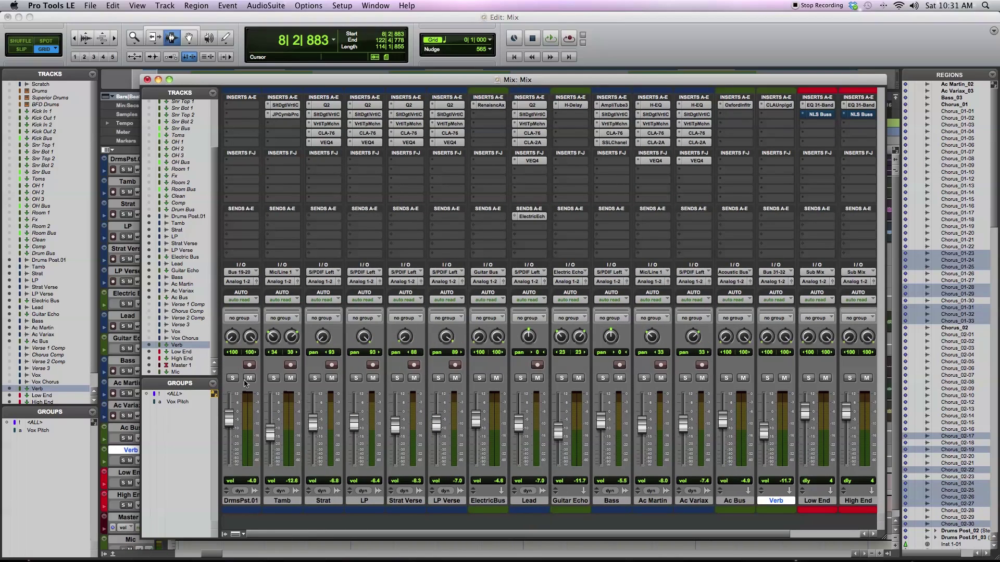
pyautogui.keyDown('shift'); pyautogui.click(226, 503); pyautogui.keyUp('shift')
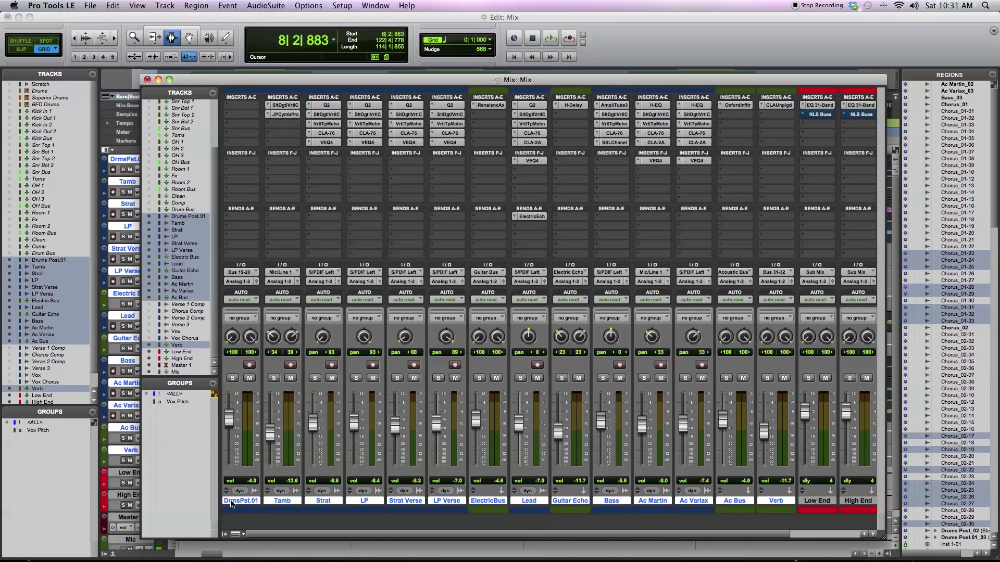
pyautogui.click(289, 272)
pyautogui.moveTo(291, 293)
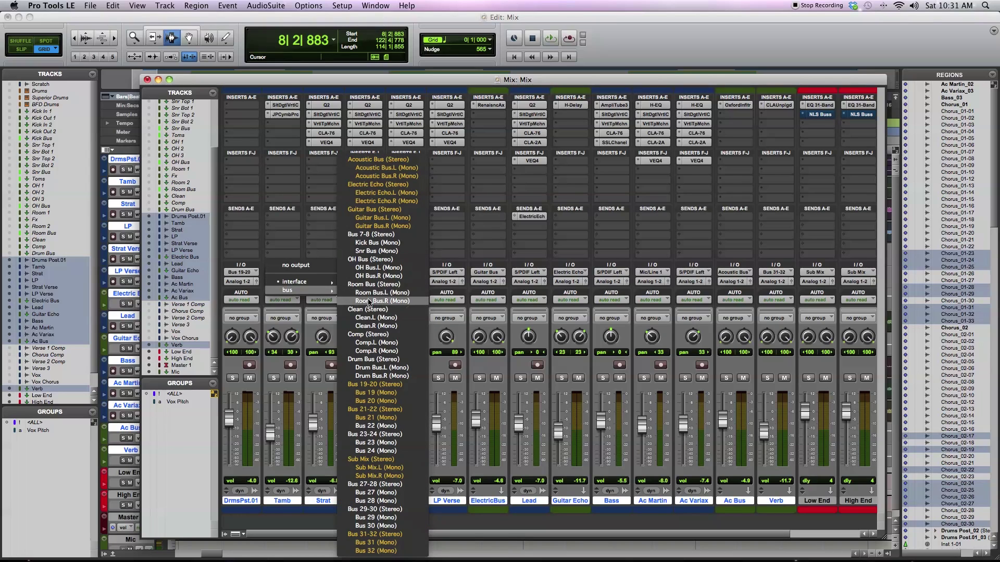
pyautogui.keyDown('alt'); pyautogui.keyDown('shift'); pyautogui.click(393, 461); pyautogui.keyUp('shift'); pyautogui.keyUp('alt')
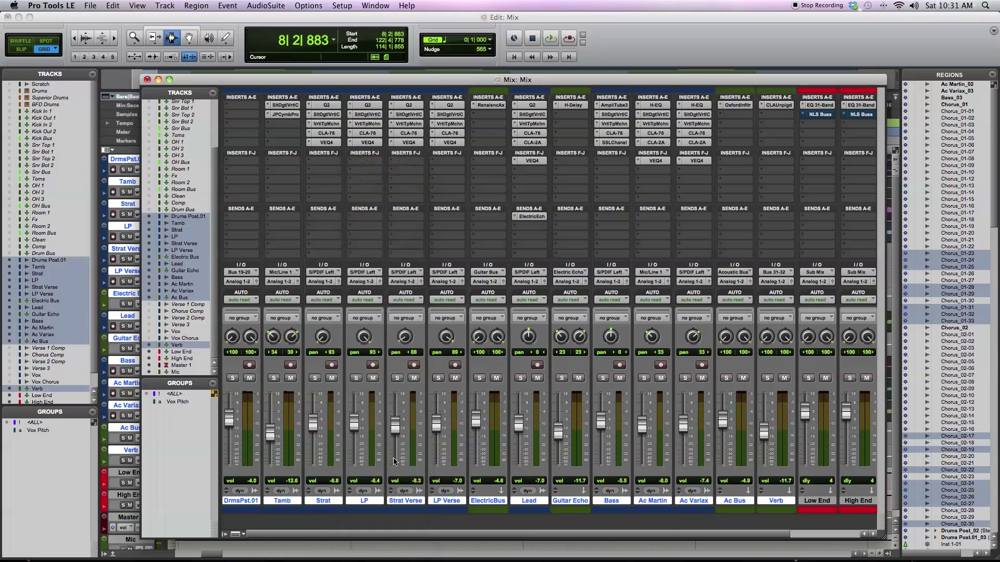
# Examine the 1-band EQ filter settings on the Low End track and on the High End track
pyautogui.hscroll(2, 459, 424)
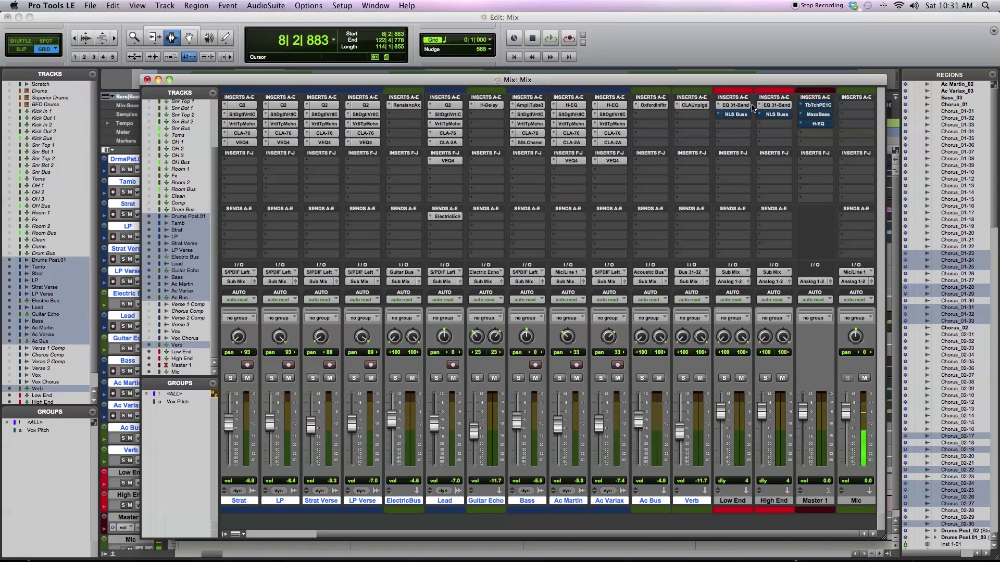
pyautogui.click(734, 105)
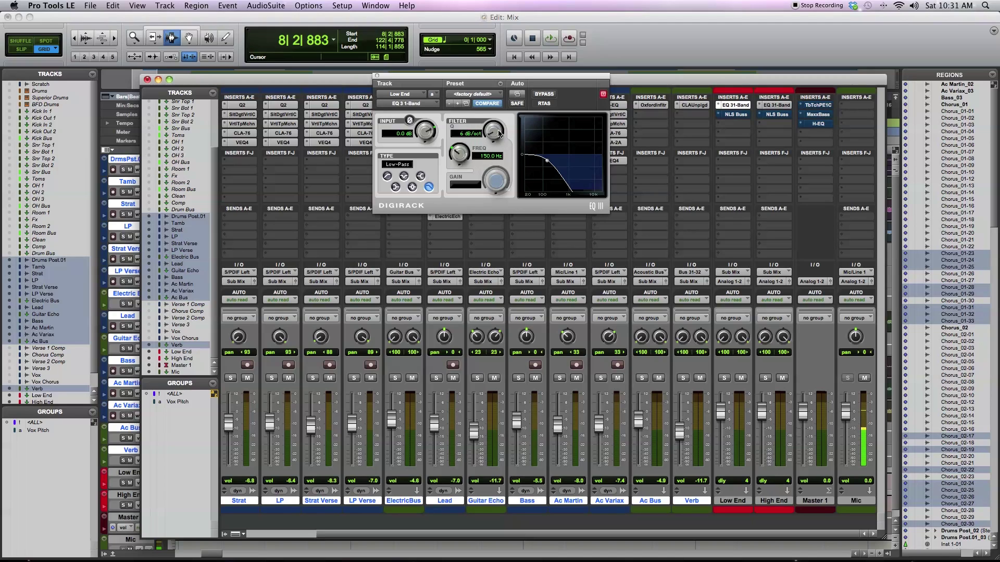
pyautogui.click(773, 106)
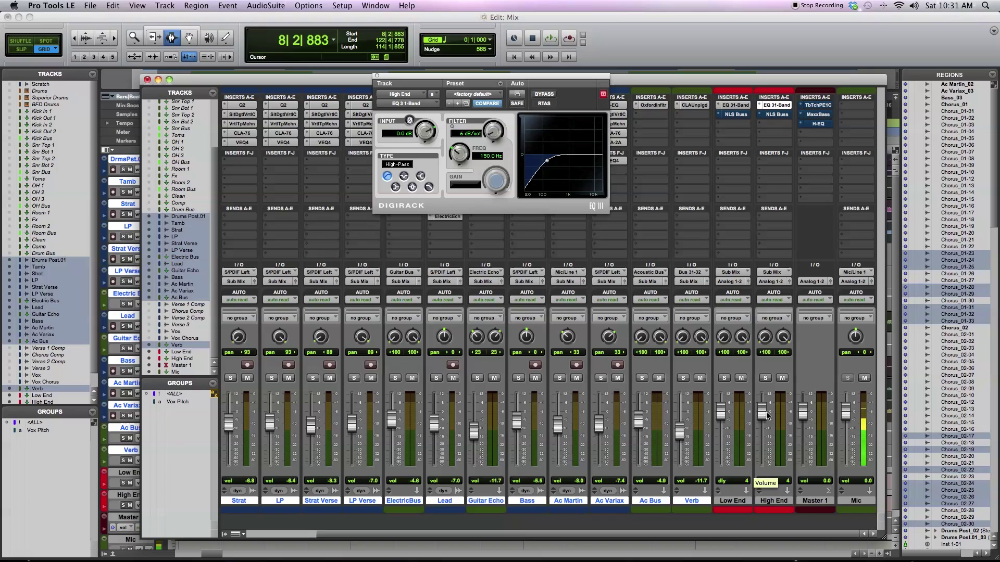
# Play the mix, muting and unmuting High End and then Low End to hear each band alone, and stop playback
pyautogui.press('space')
pyautogui.click(782, 378)
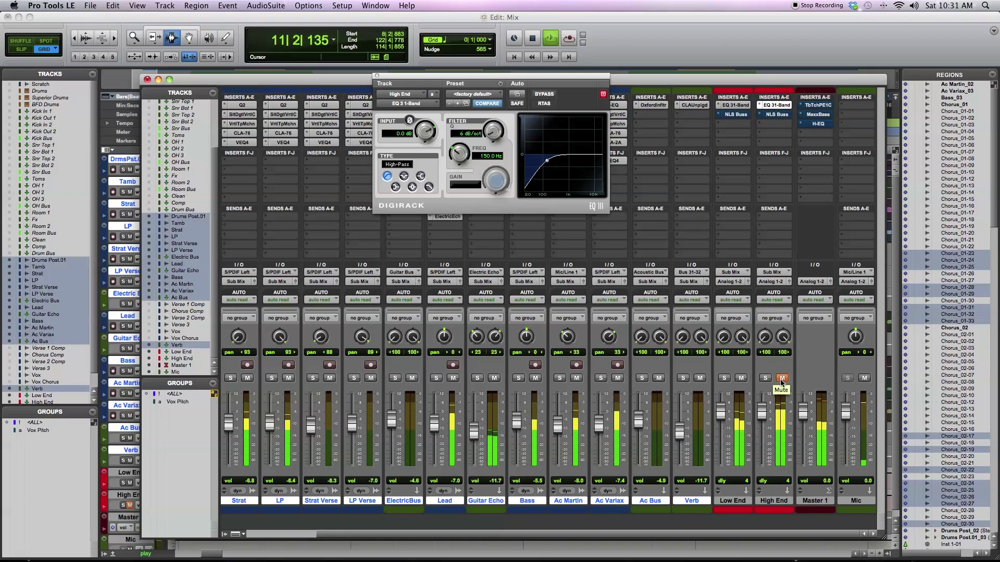
pyautogui.click(783, 379)
pyautogui.click(741, 378)
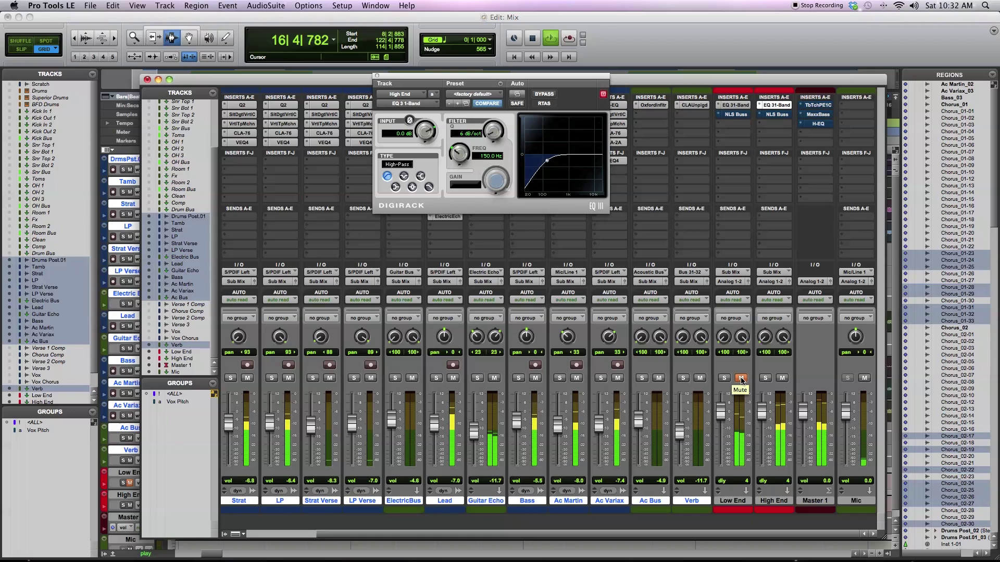
pyautogui.click(741, 378)
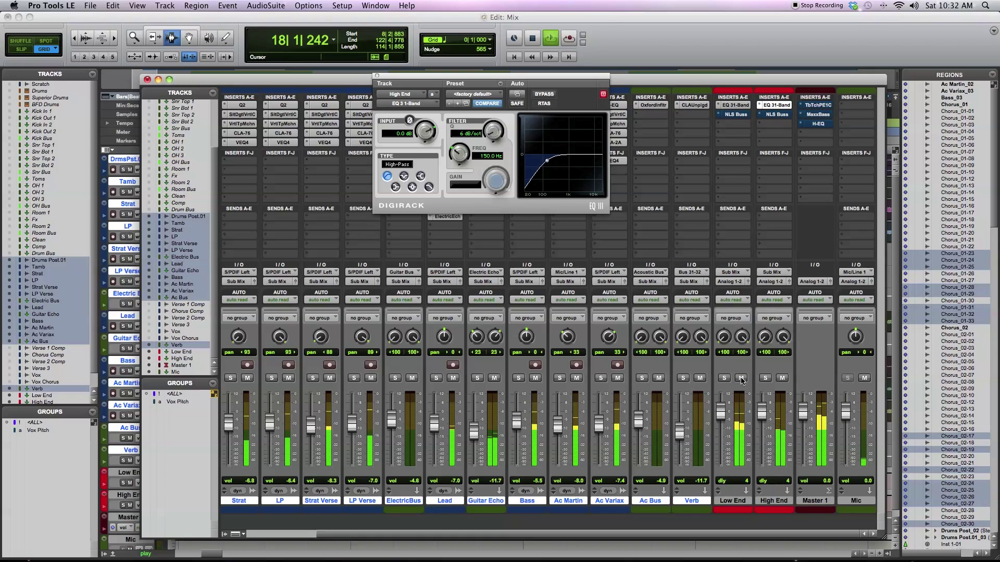
pyautogui.press('space')
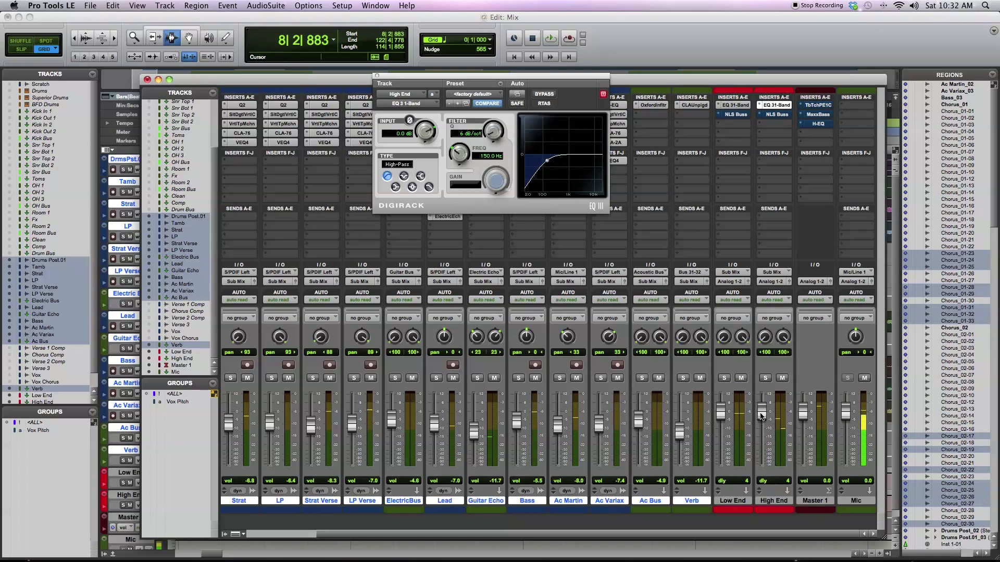
# Audition lowering the Low End and High End faders one after the other during playback, restoring their levels before stopping
pyautogui.press('space')
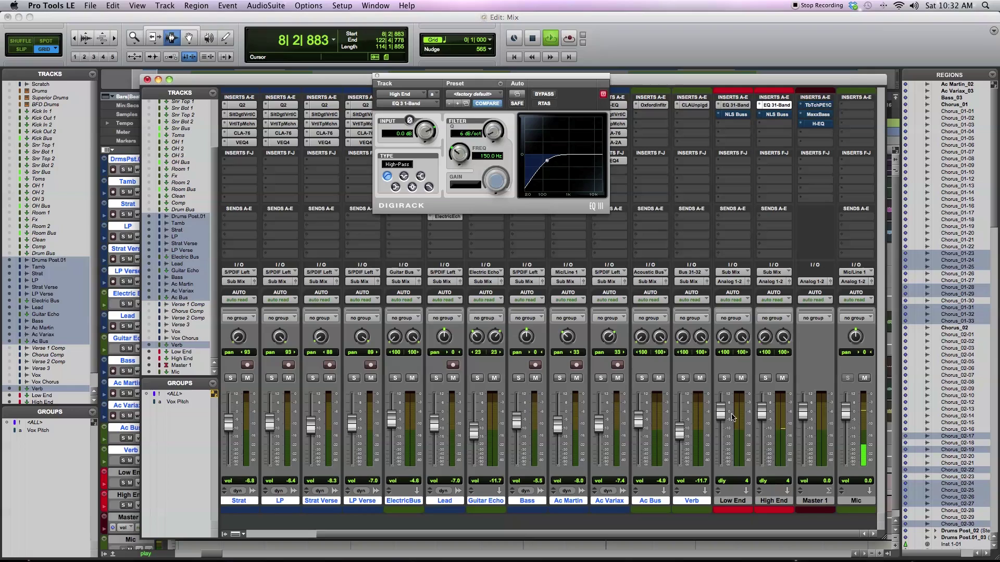
pyautogui.moveTo(720, 413); pyautogui.dragTo(724, 442)
pyautogui.moveTo(761, 414); pyautogui.dragTo(761, 430)
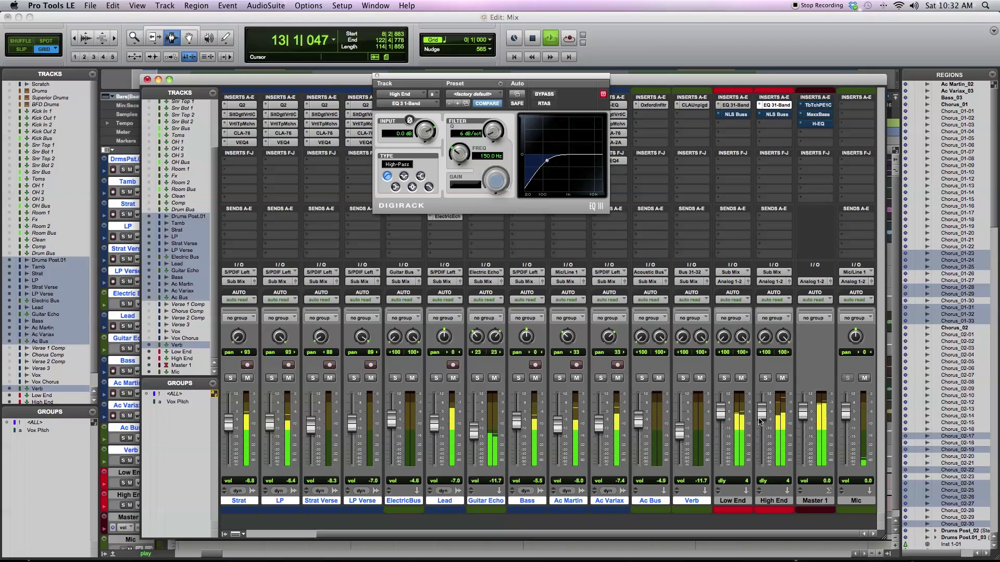
pyautogui.press('space')
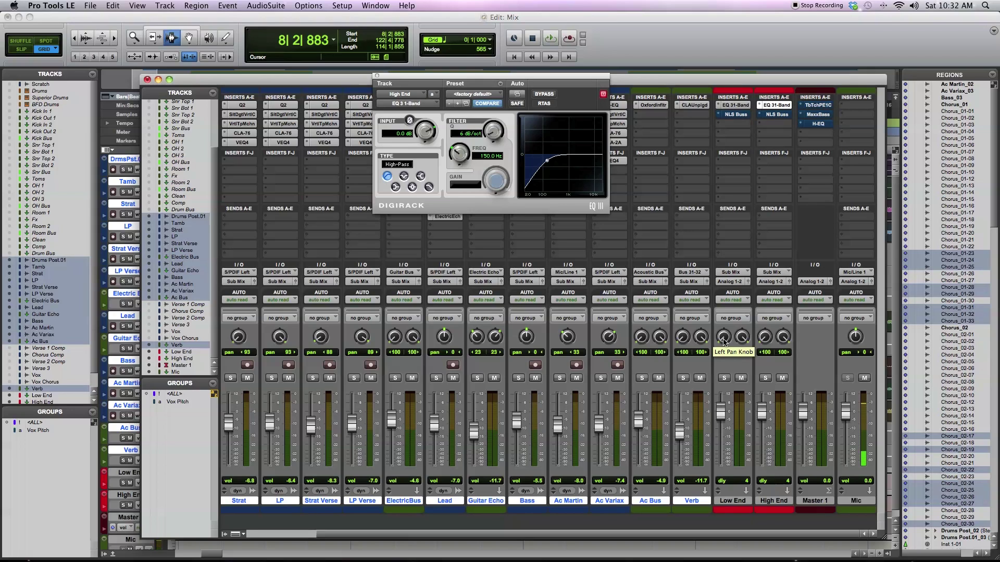
# Center both pan controls on the Low End track and audition the mono low end by muting and unmuting it during playback
pyautogui.keyDown('alt'); pyautogui.click(723, 339); pyautogui.keyUp('alt')
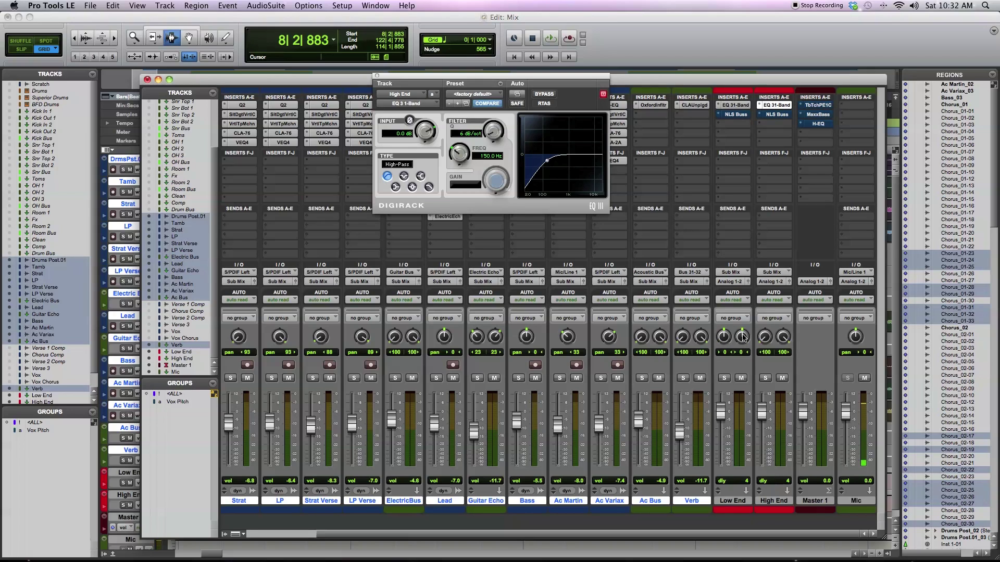
pyautogui.press('space')
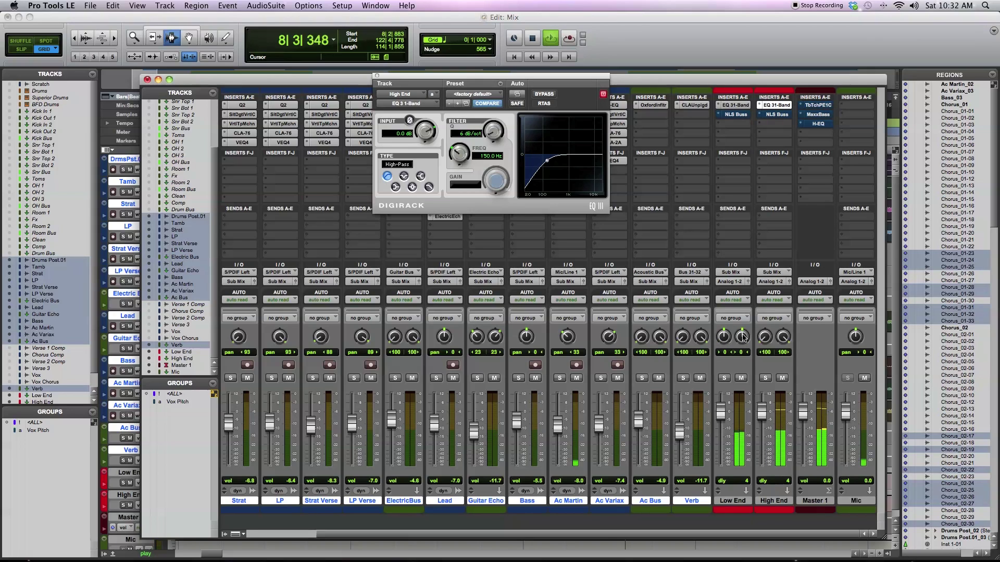
pyautogui.click(741, 380)
pyautogui.click(741, 379)
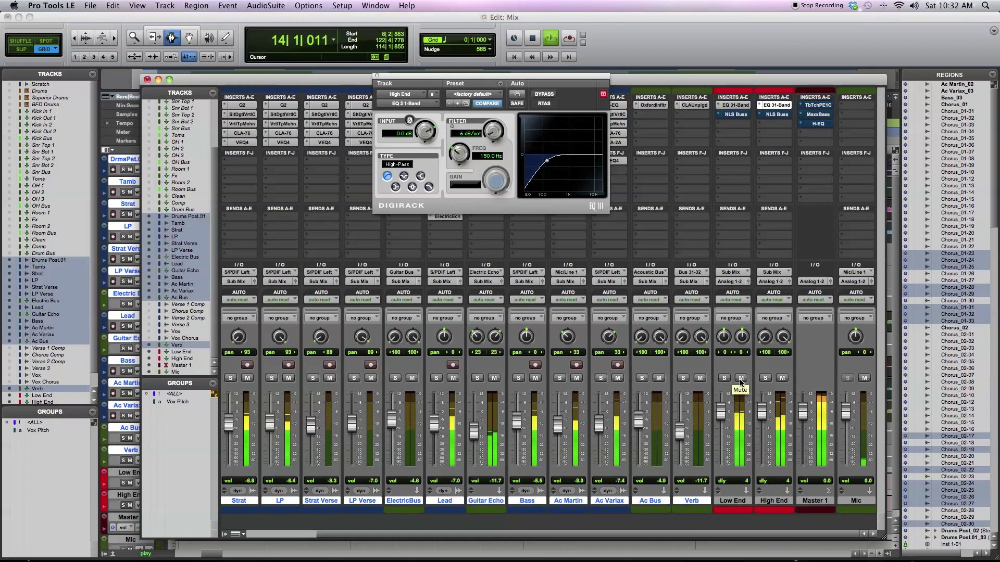
pyautogui.press('space')
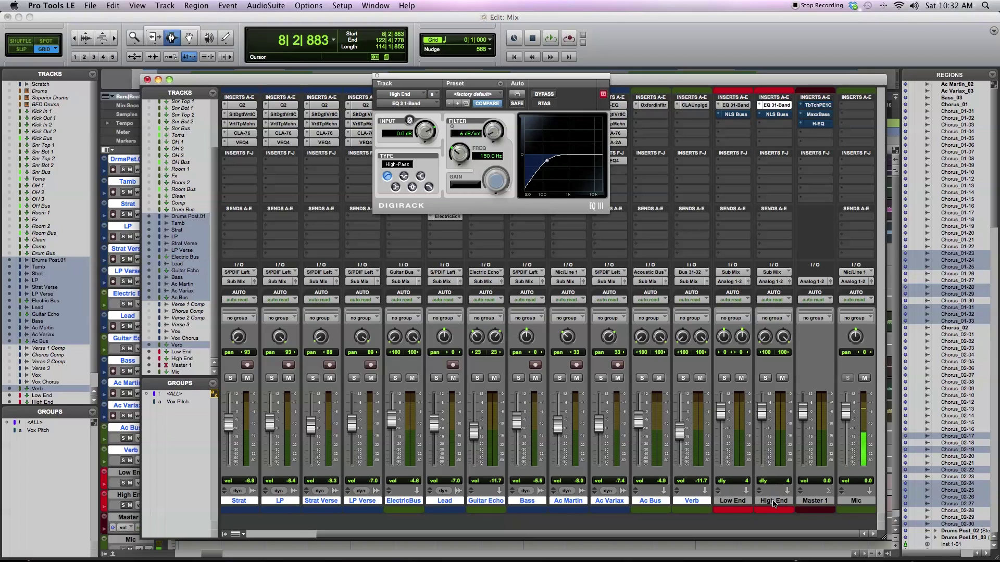
# Open the NLS Buss on the Low End track to view its drive setting, and open the one on High End
pyautogui.click(742, 115)
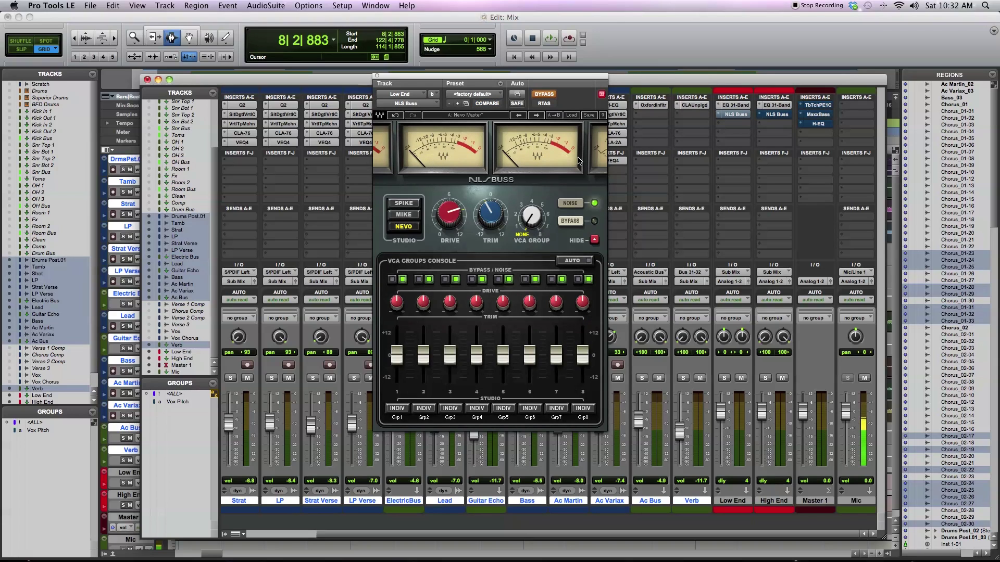
pyautogui.moveTo(451, 220)
pyautogui.click(772, 114)
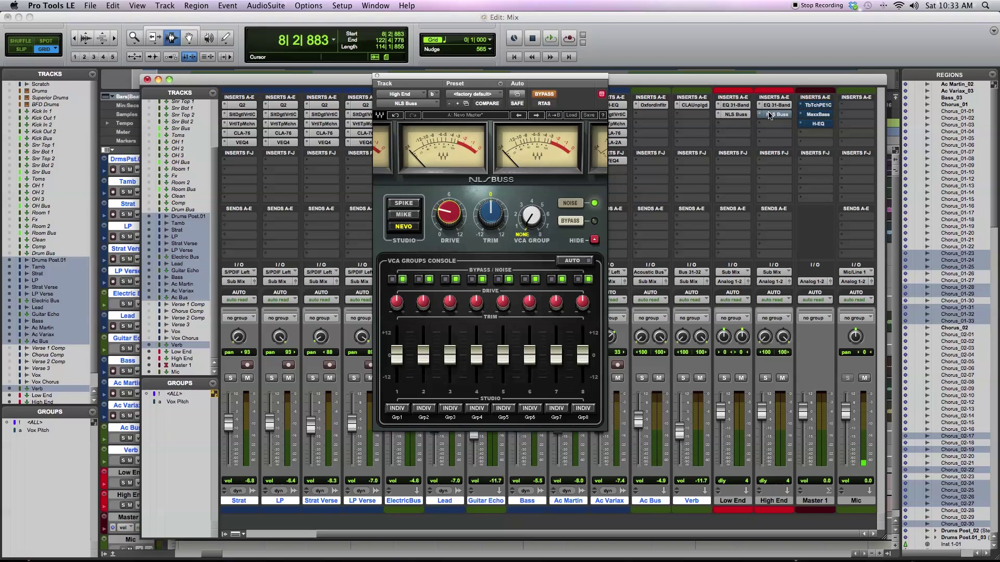
# Audition the NLS Buss on Low End and High End by bypassing and re-enabling both during playback, and stop playback
pyautogui.press('space')
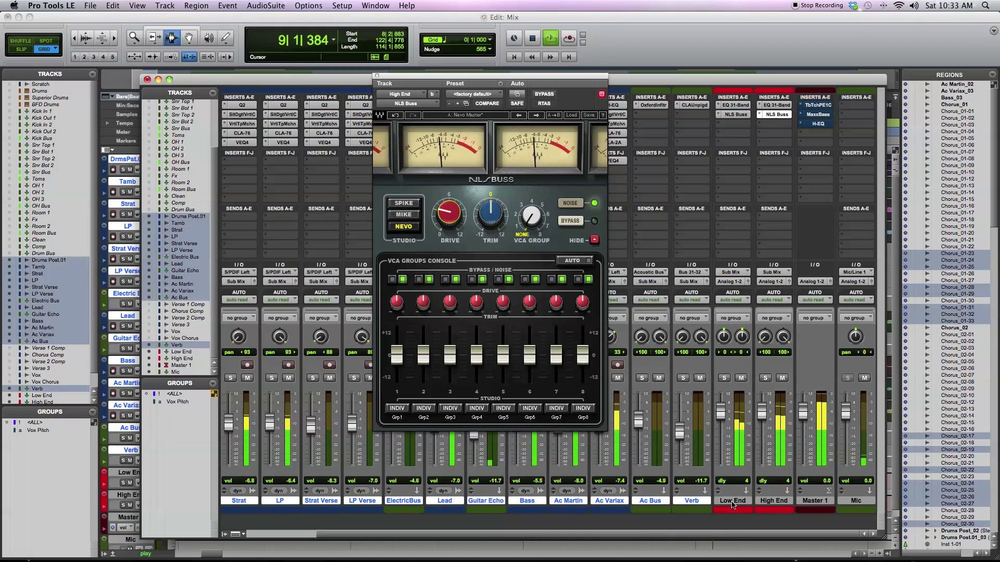
pyautogui.click(774, 501)
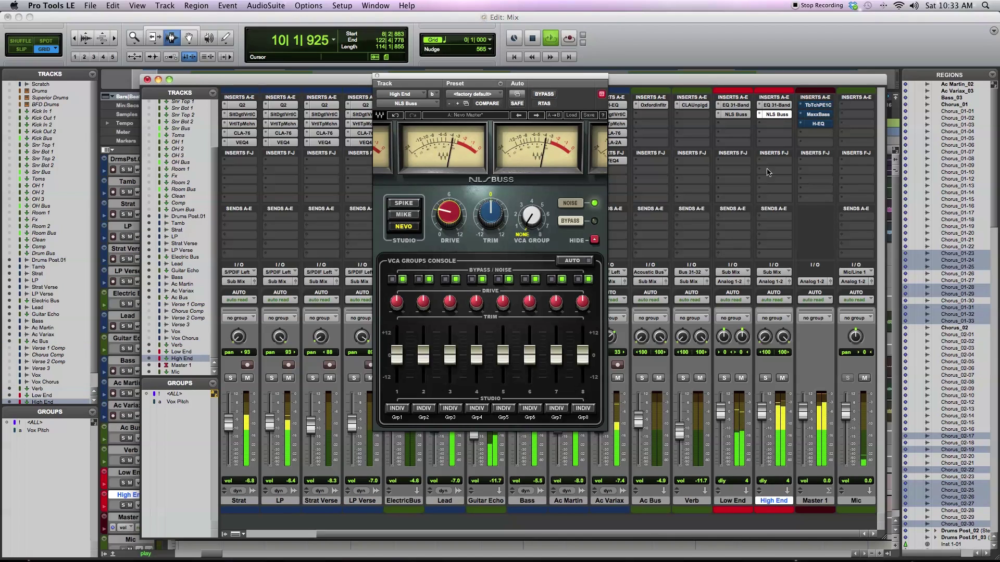
pyautogui.click(736, 115)
pyautogui.rightClick(736, 115)
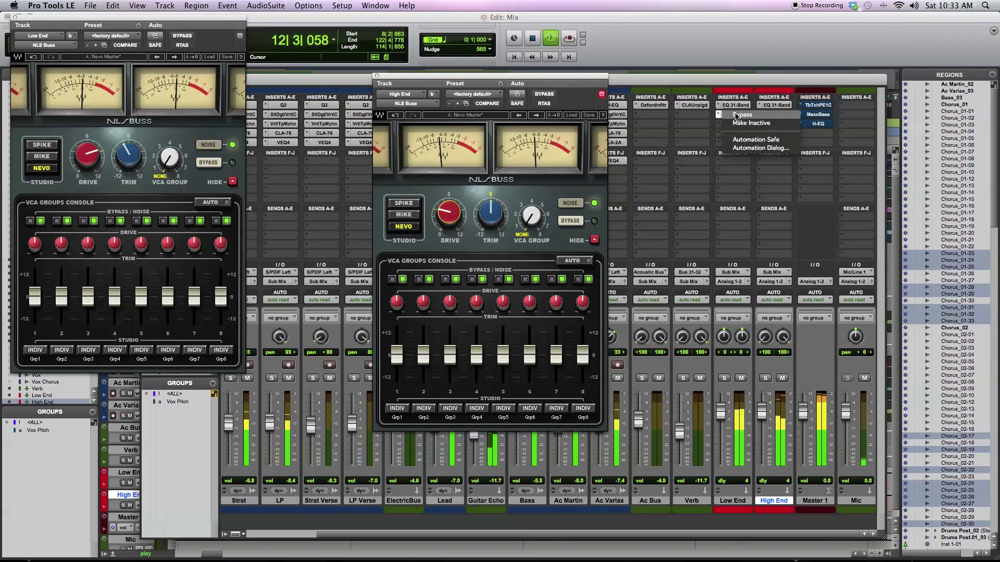
pyautogui.click(736, 116)
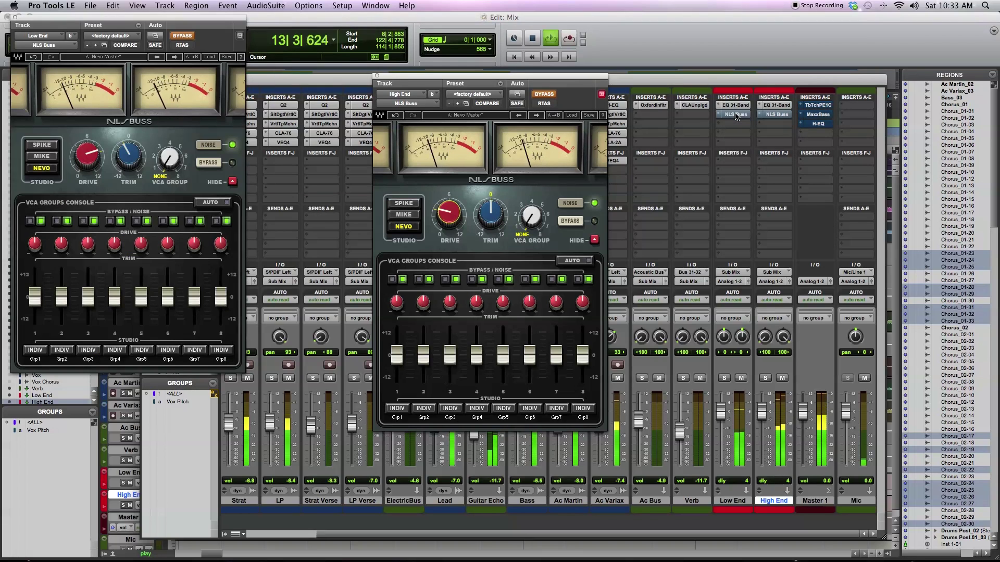
pyautogui.rightClick(736, 115)
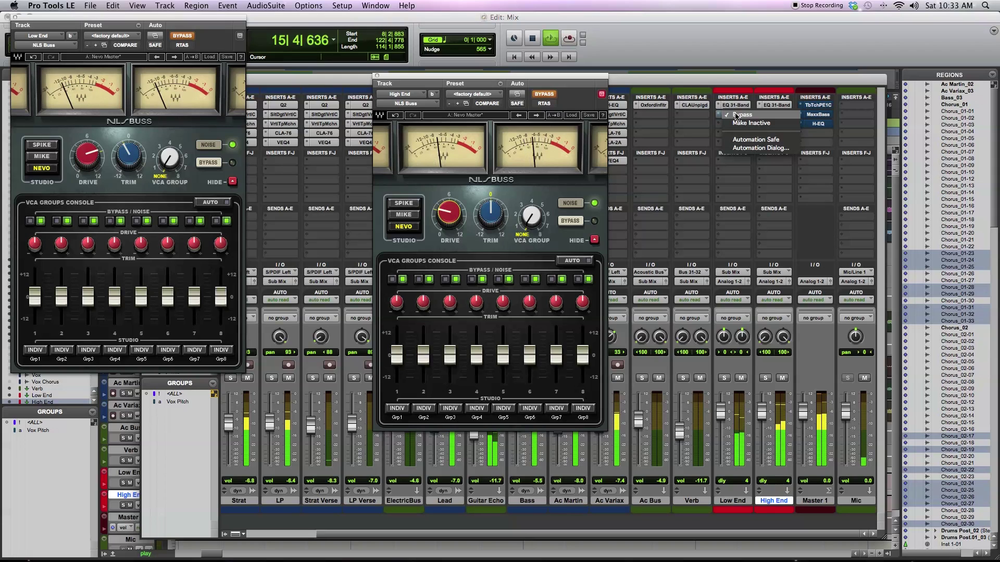
pyautogui.click(736, 116)
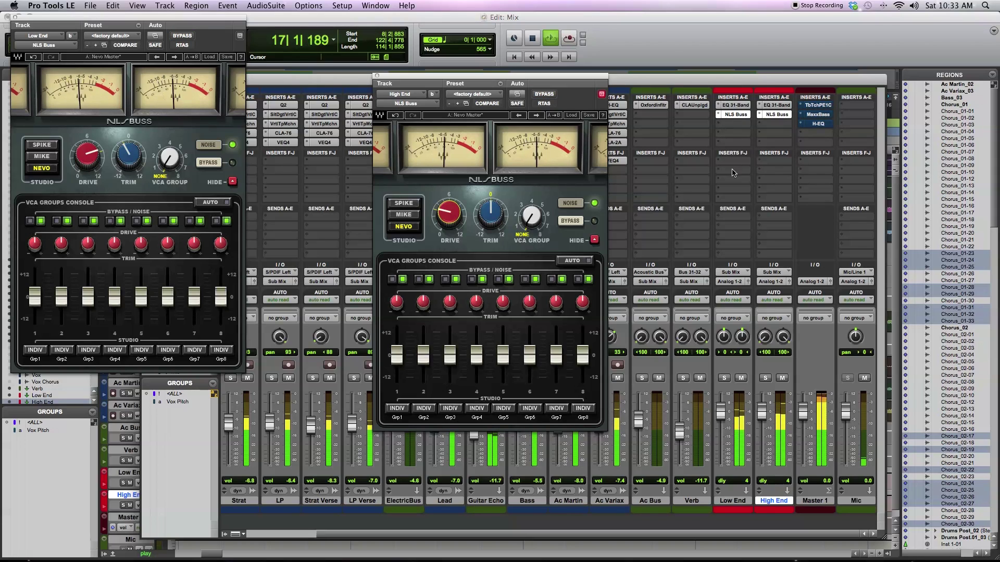
pyautogui.press('space')
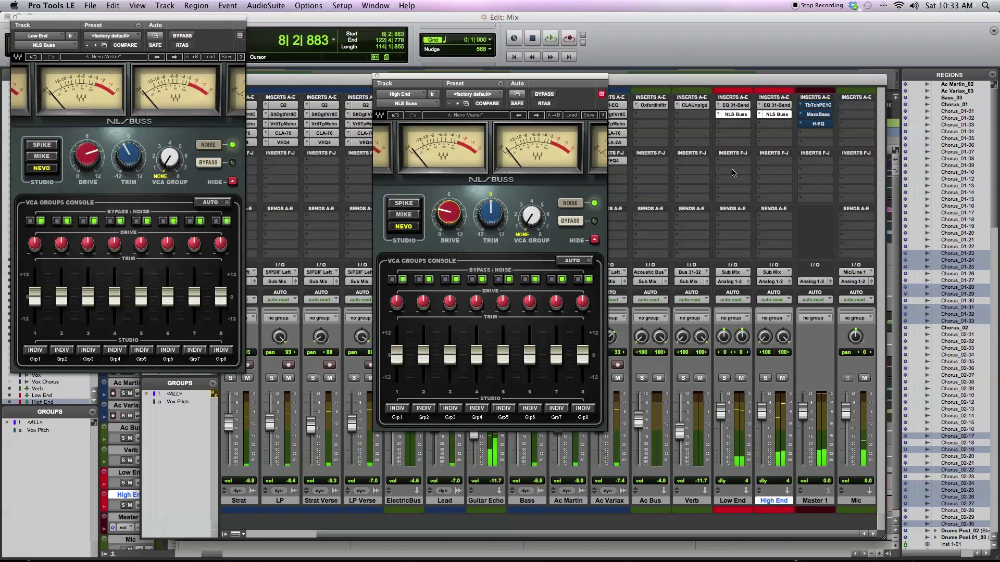